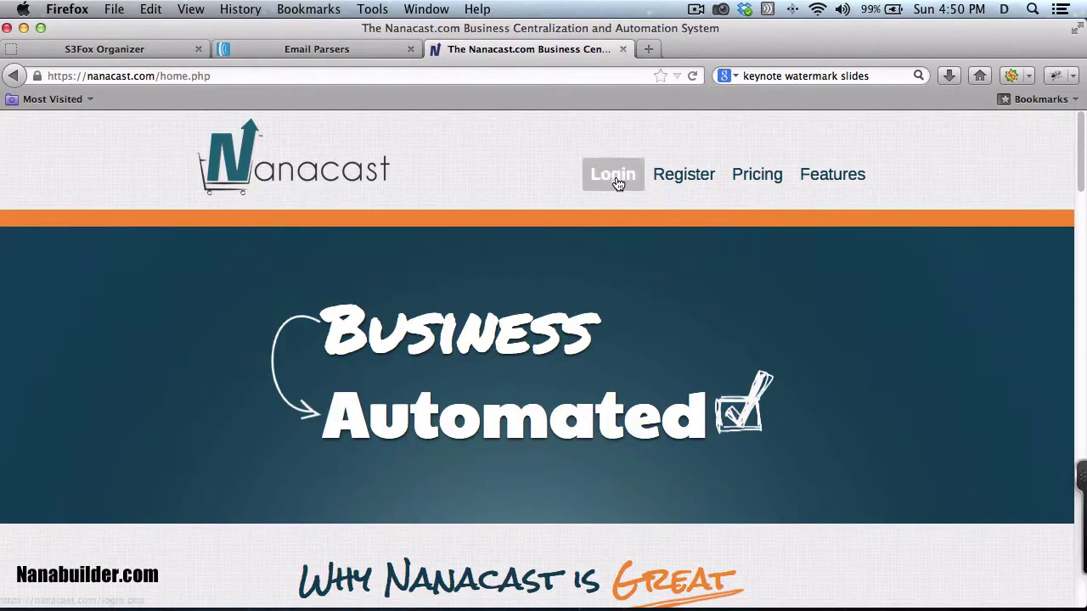
Step: Sign in to Nanacast and start the Product Wizard from the Publish tile
{"action": "left_click", "coordinate": [616, 175]}
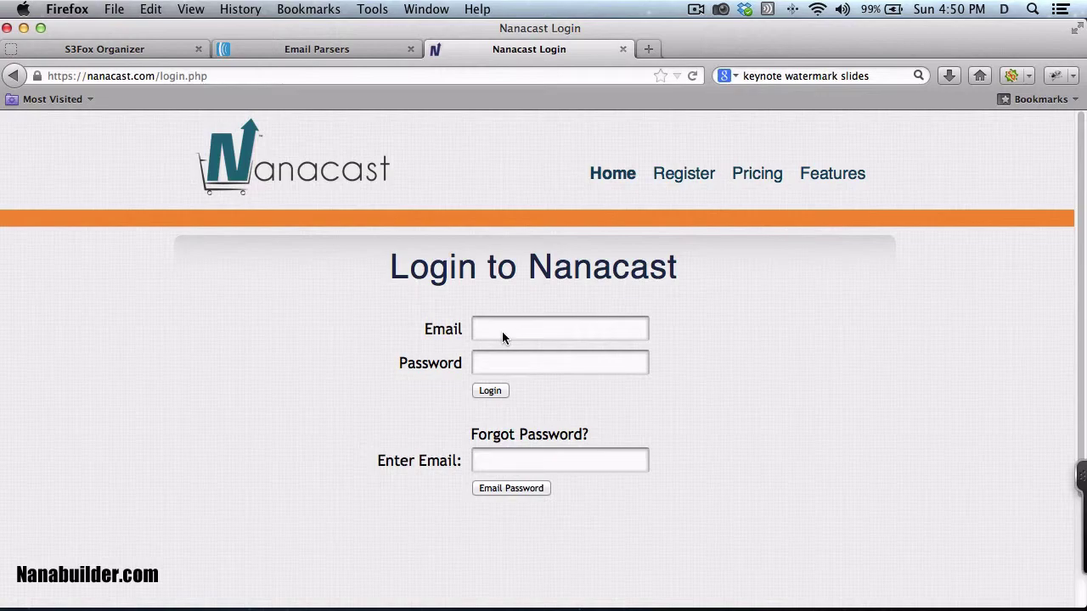
{"action": "left_click", "coordinate": [501, 331]}
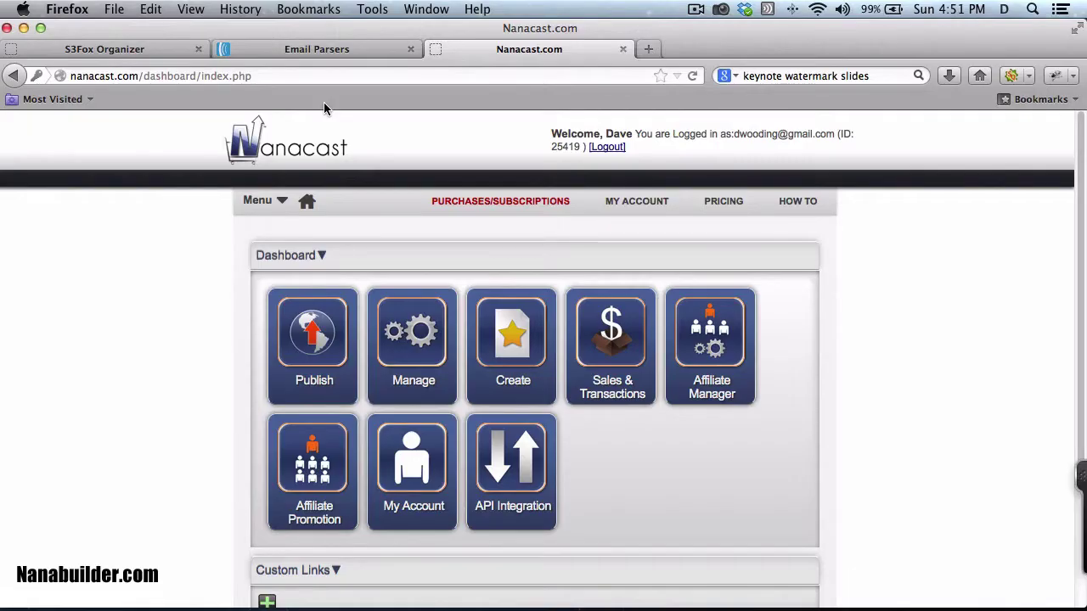
{"action": "left_click", "coordinate": [309, 343]}
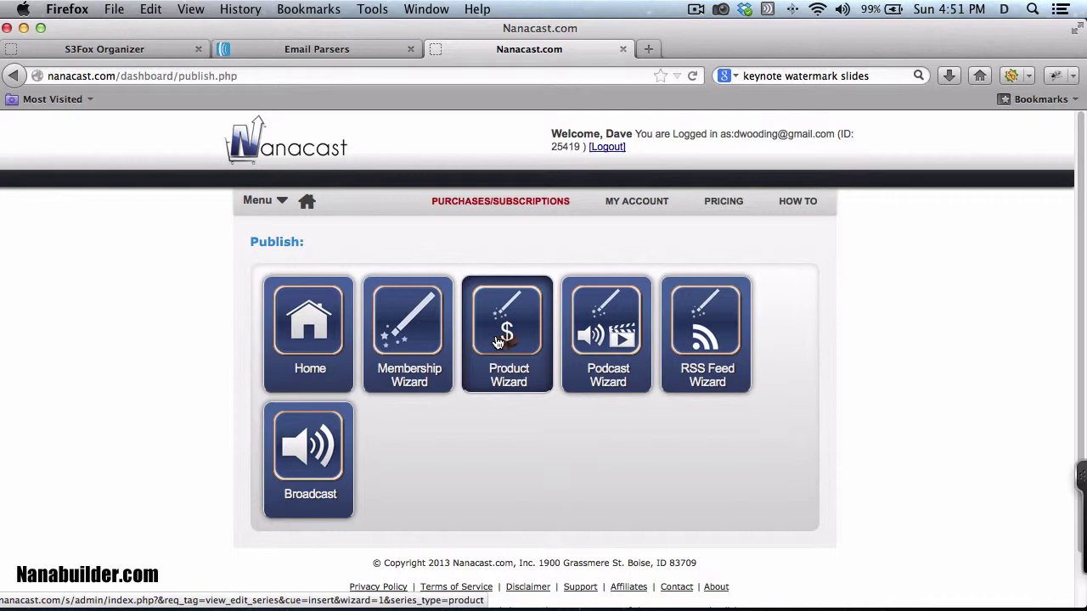
{"action": "left_click", "coordinate": [499, 341]}
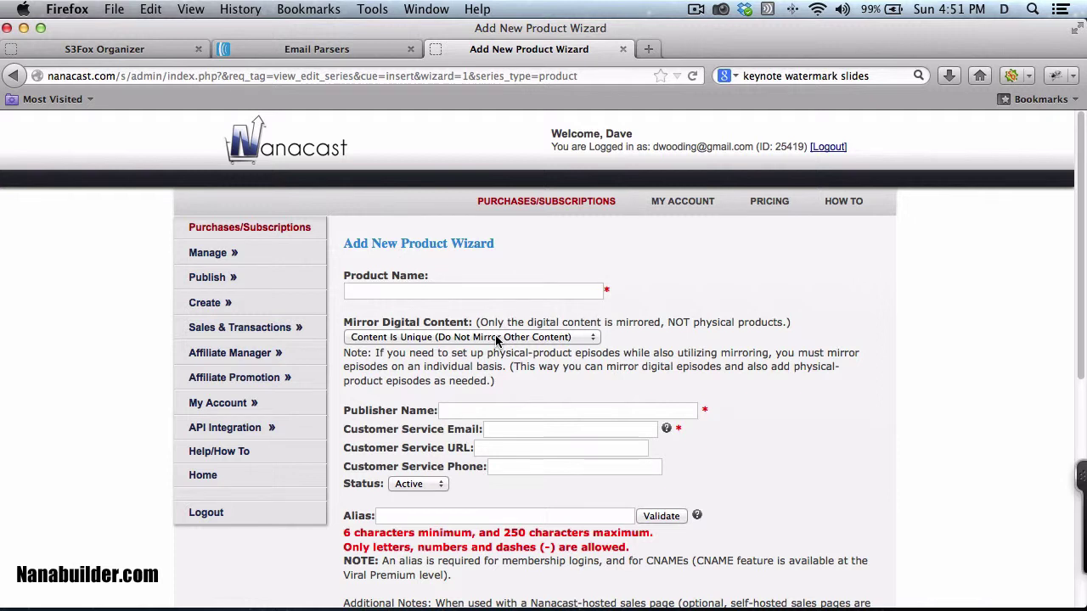
Step: Name the product 'Test' and fill in the publisher name and customer service e-mail
{"action": "type", "text": "Test"}
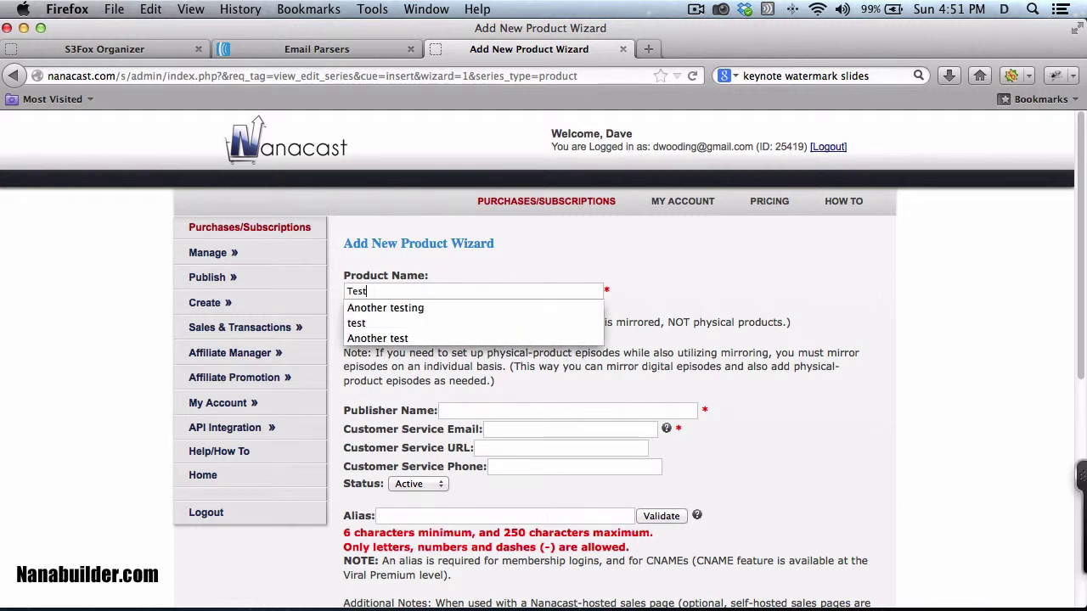
{"action": "key", "text": "Tab"}
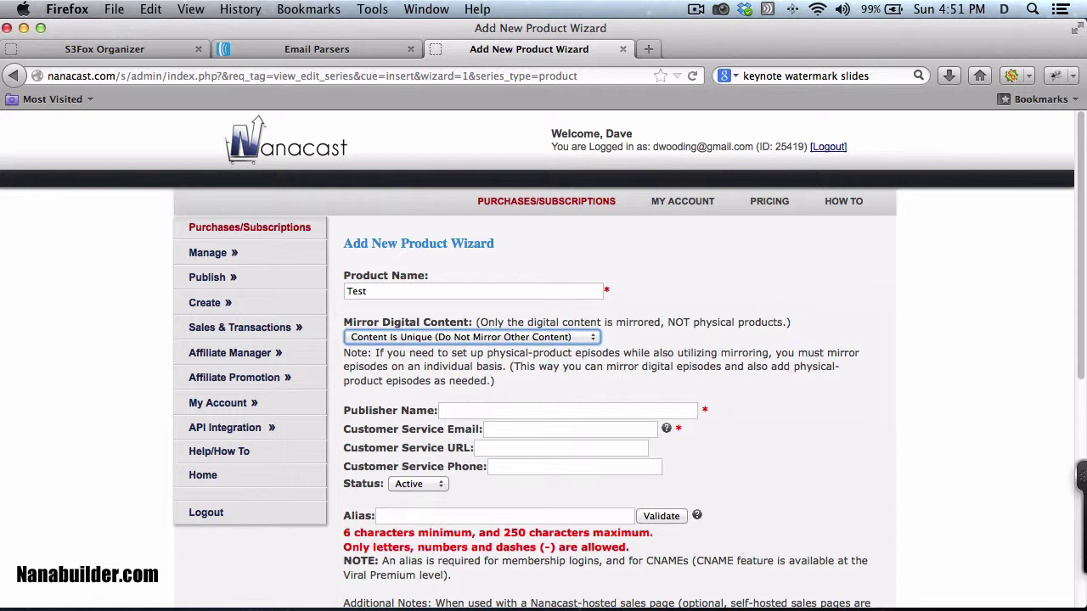
{"action": "left_click", "coordinate": [467, 413]}
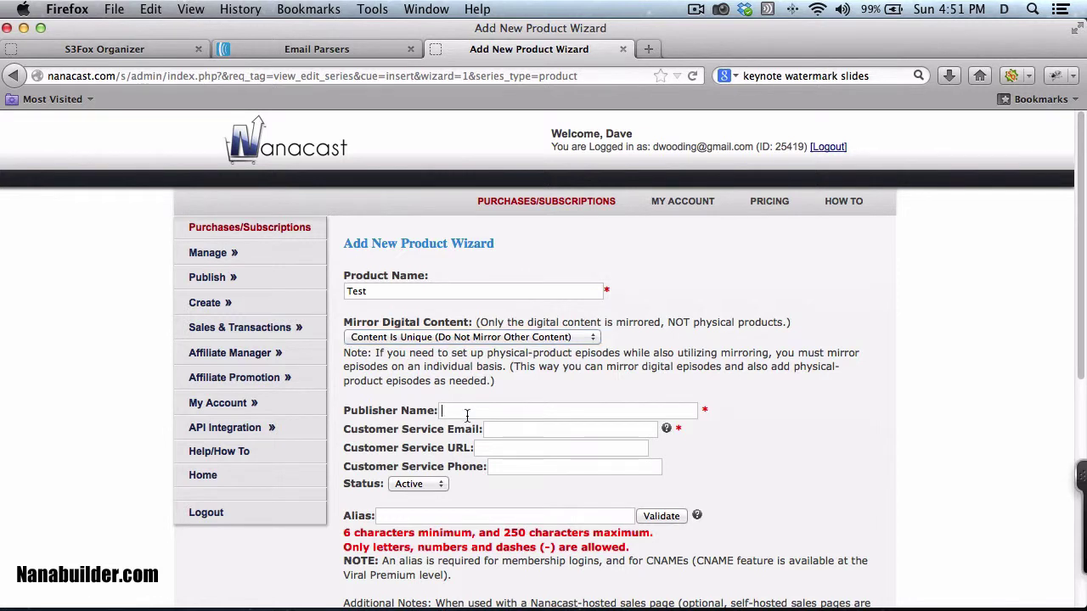
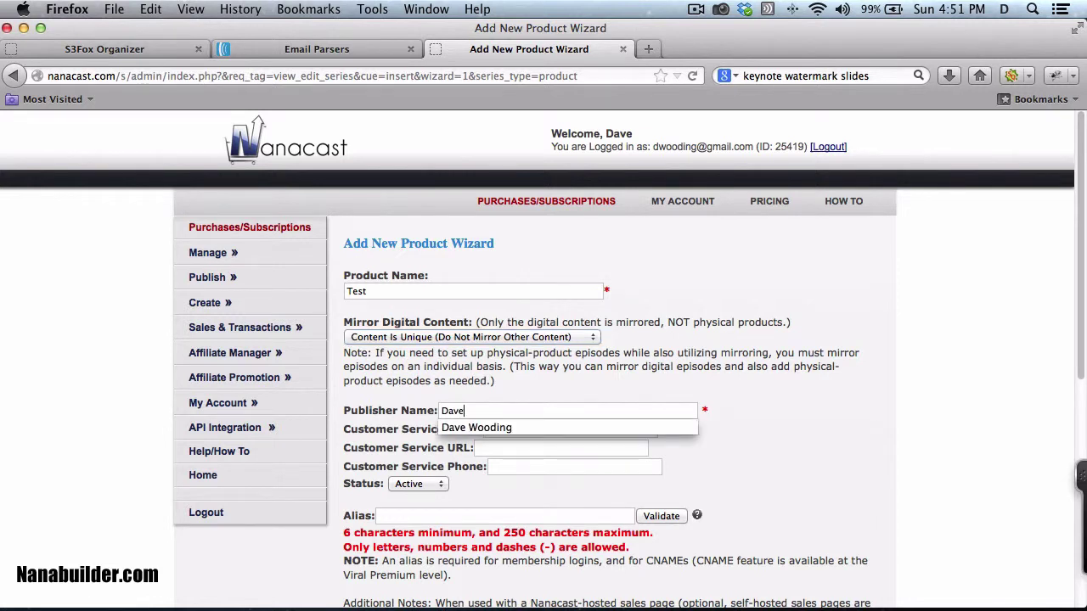
{"action": "key", "text": "Tab"}
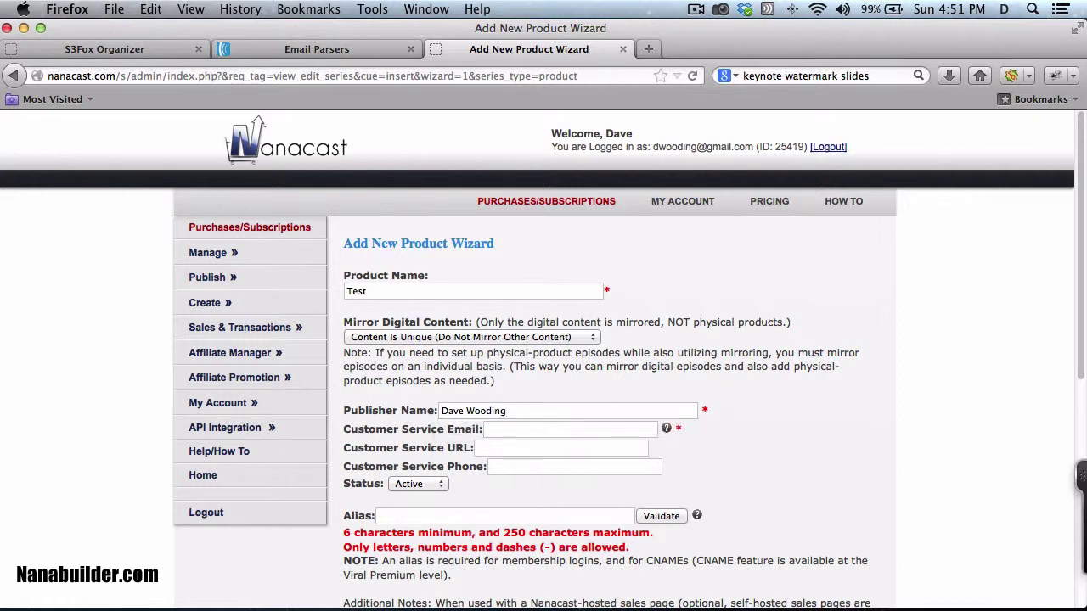
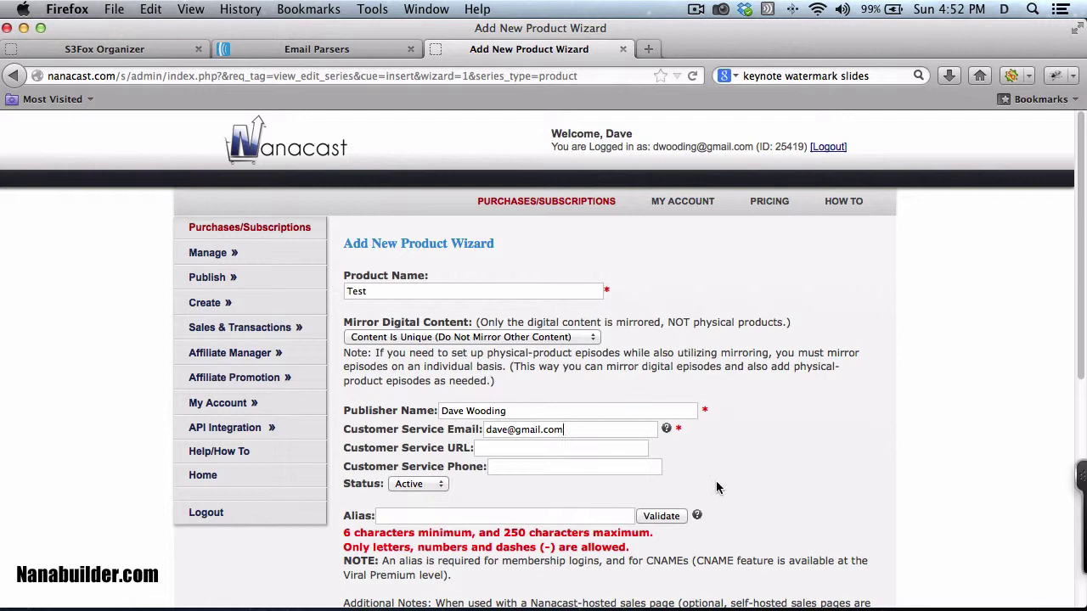
Step: Enable downloadable files for the product and save it
{"action": "scroll", "coordinate": [716, 487], "scroll_direction": "down", "scroll_amount": 5}
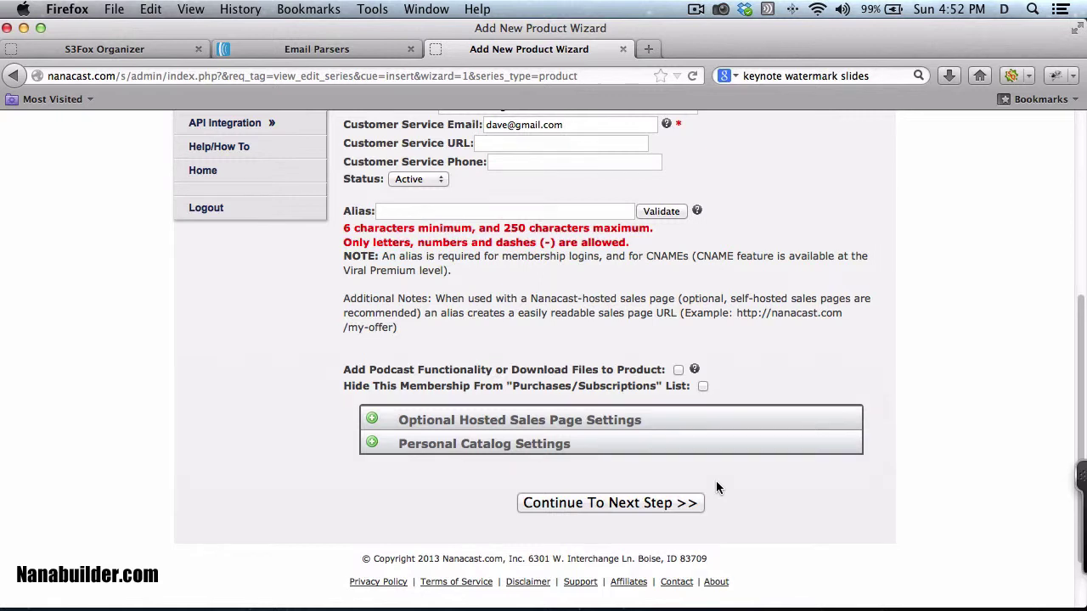
{"action": "left_click", "coordinate": [679, 371]}
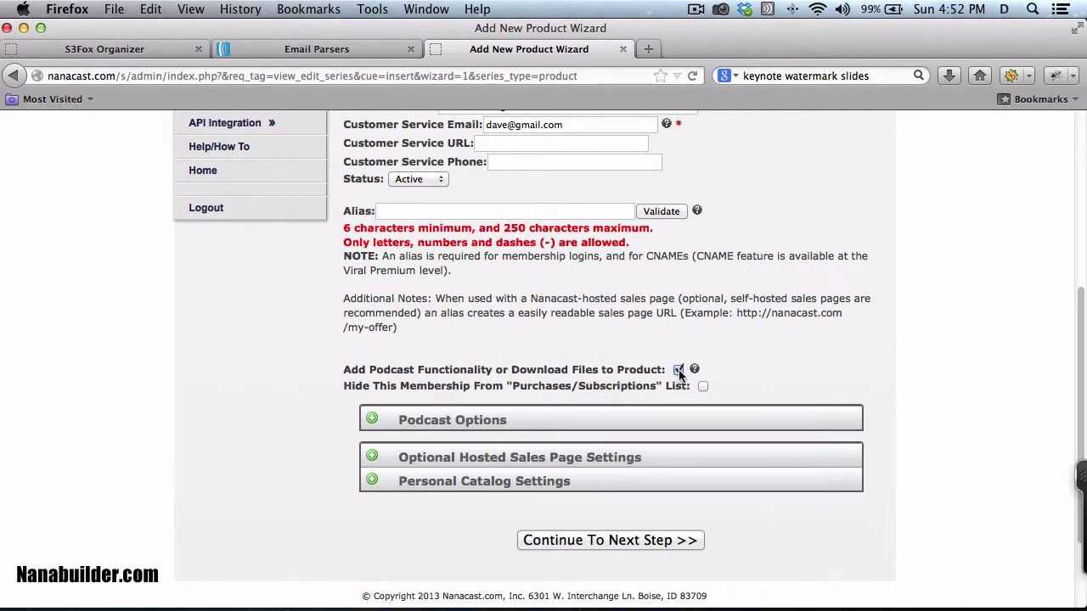
{"action": "left_click", "coordinate": [372, 421]}
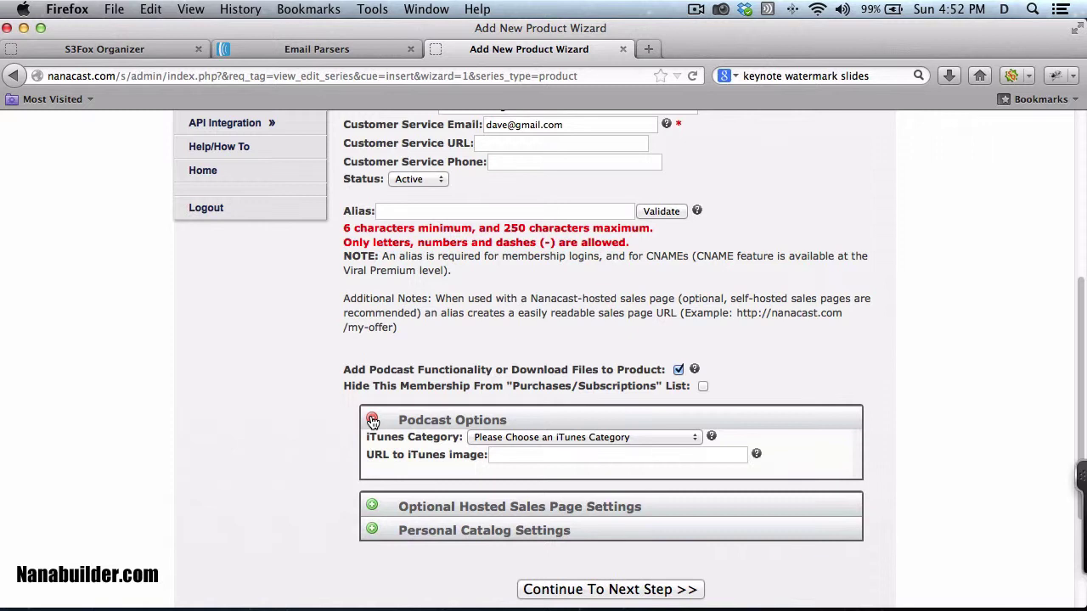
{"action": "left_click", "coordinate": [372, 421]}
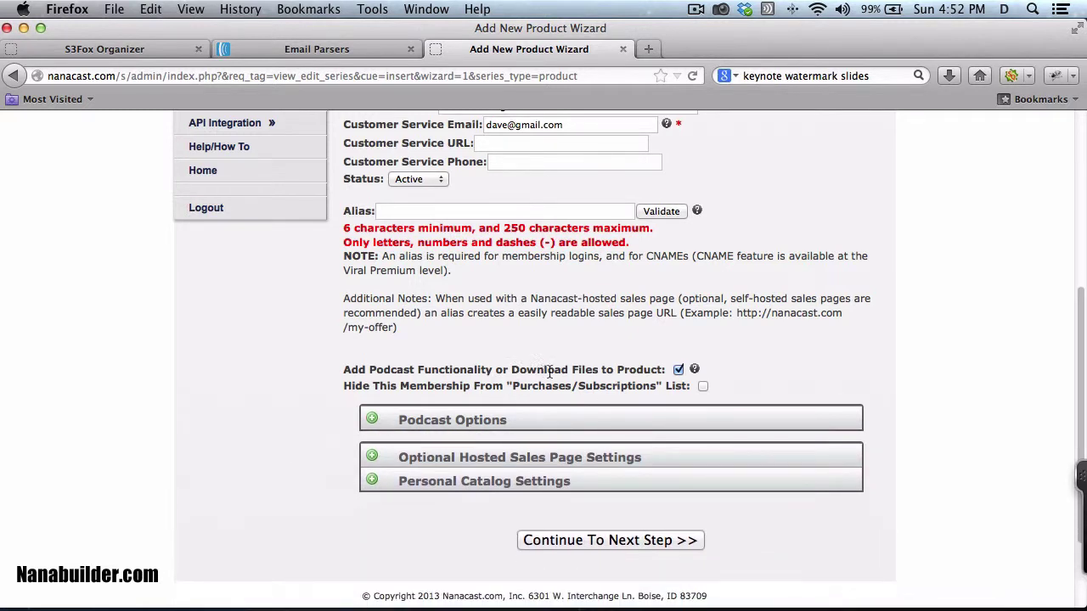
{"action": "left_click", "coordinate": [603, 542]}
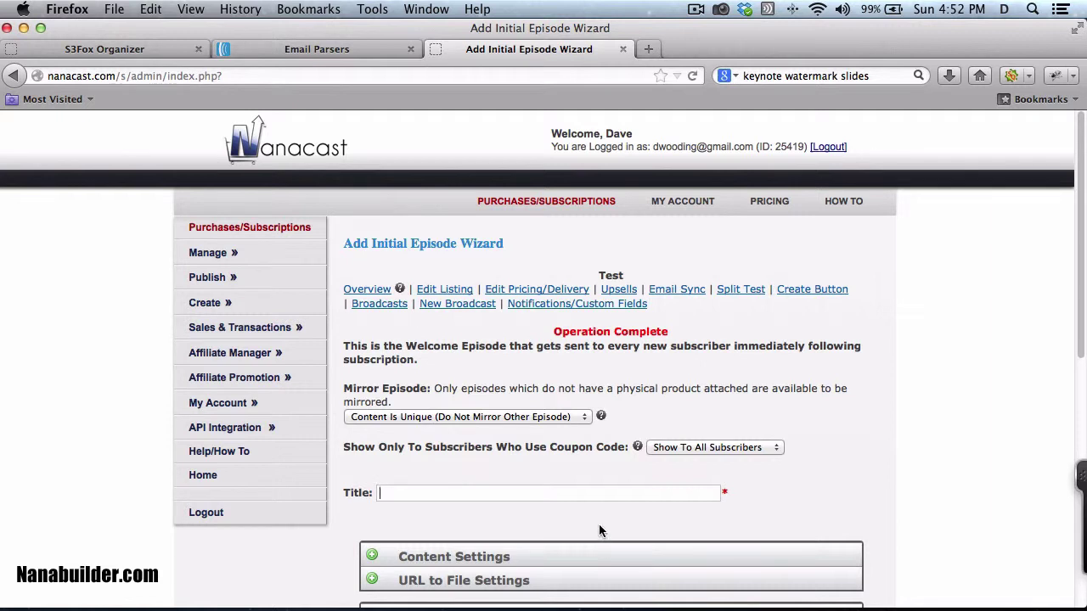
Step: Title the initial episode 'Test'
{"action": "scroll", "coordinate": [599, 531], "scroll_direction": "down", "scroll_amount": 3}
{"action": "scroll", "coordinate": [599, 530], "scroll_direction": "down", "scroll_amount": 3}
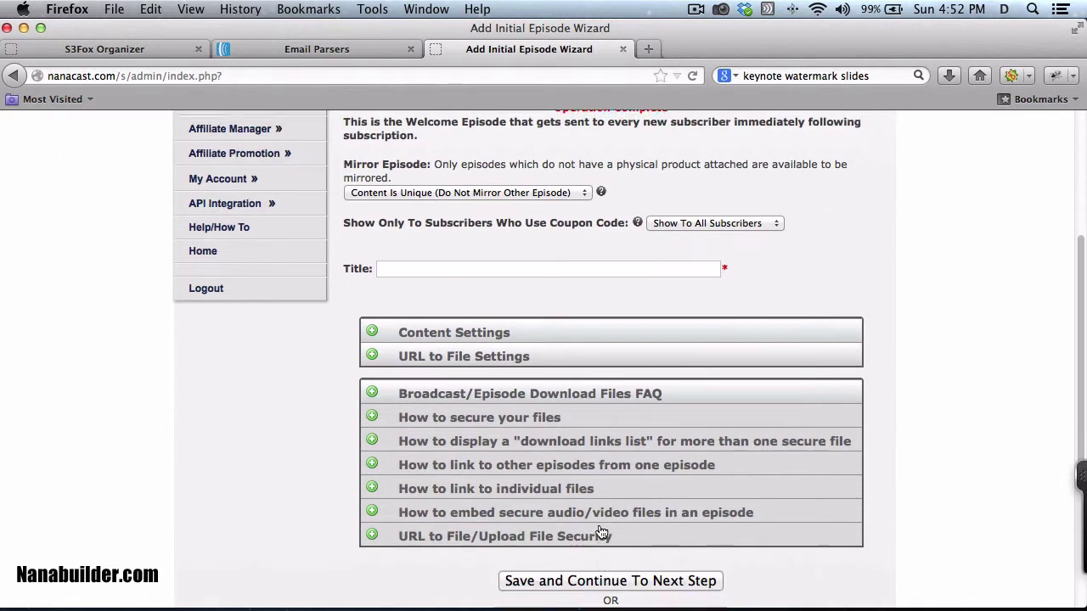
{"action": "scroll", "coordinate": [600, 531], "scroll_direction": "up", "scroll_amount": 1}
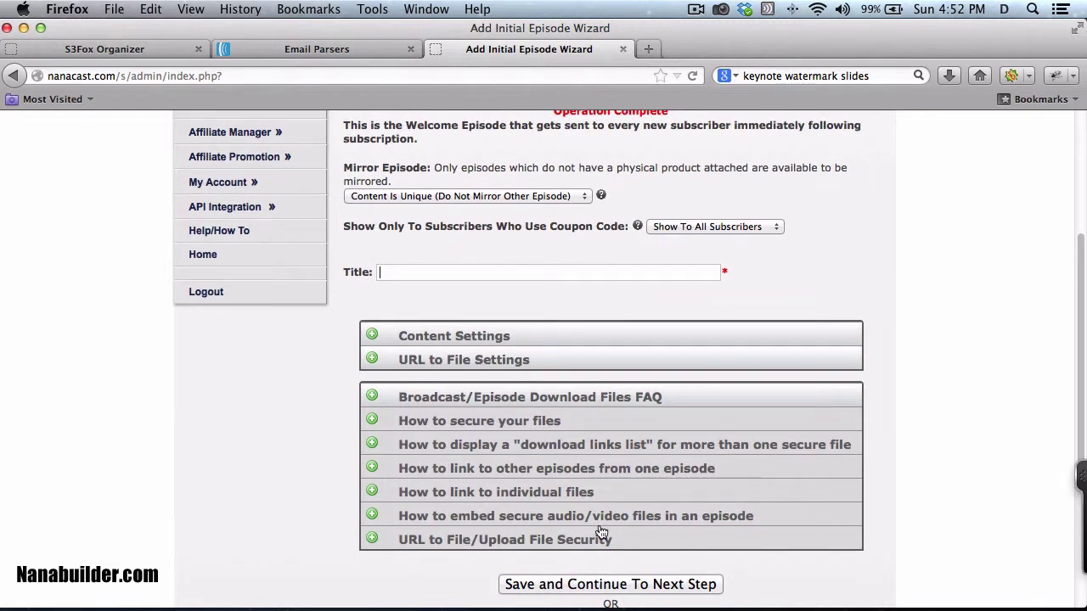
{"action": "type", "text": "Test"}
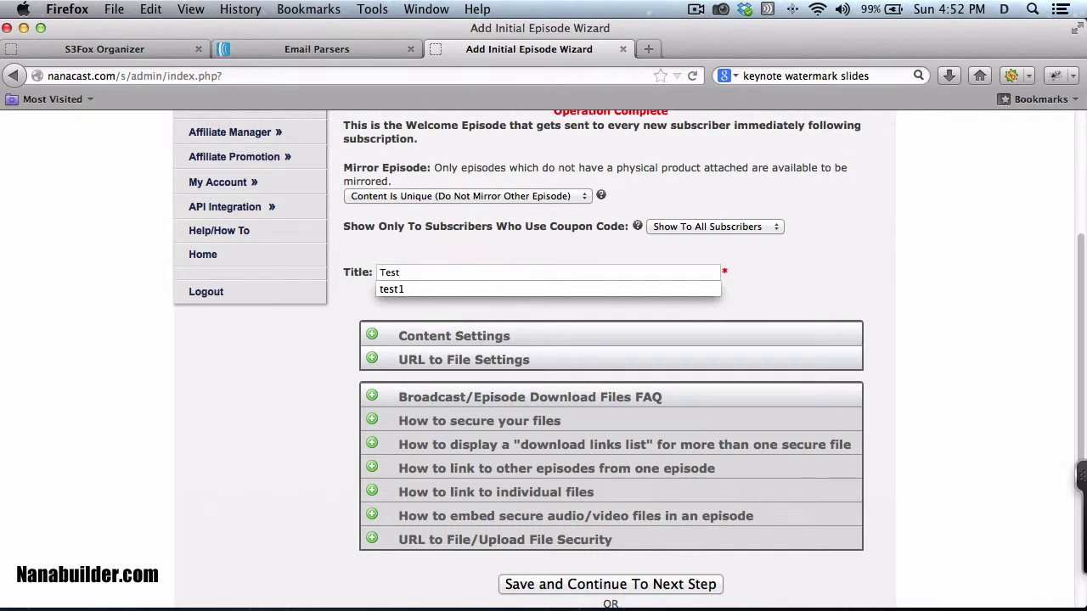
{"action": "left_click", "coordinate": [311, 377]}
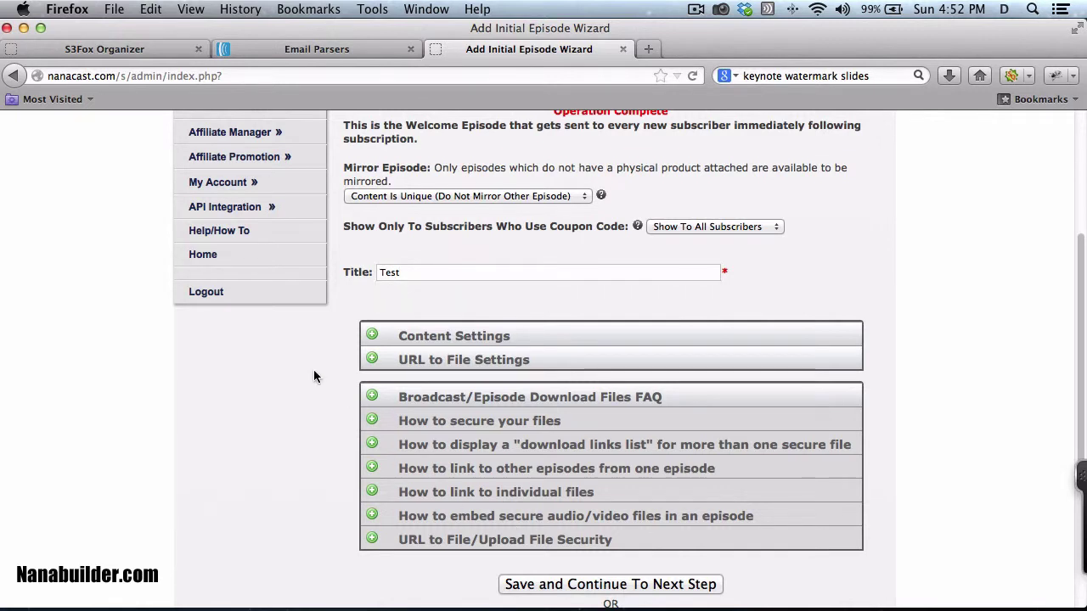
Step: Expand the episode's URL to File settings, then go to S3Fox Organizer
{"action": "scroll", "coordinate": [313, 376], "scroll_direction": "up", "scroll_amount": 3}
{"action": "scroll", "coordinate": [314, 370], "scroll_direction": "down", "scroll_amount": 1}
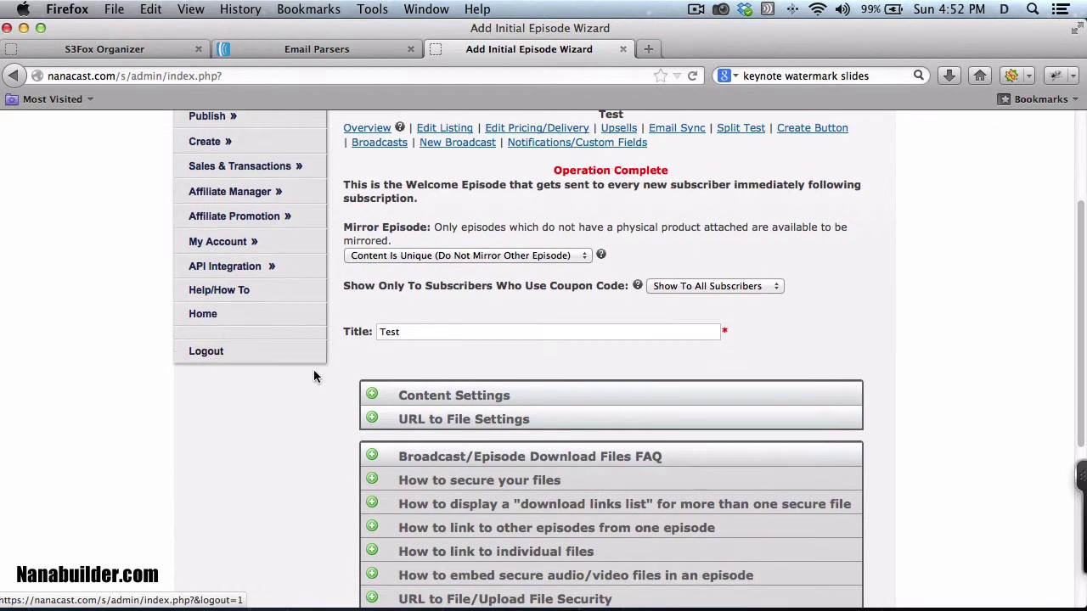
{"action": "left_click", "coordinate": [489, 398]}
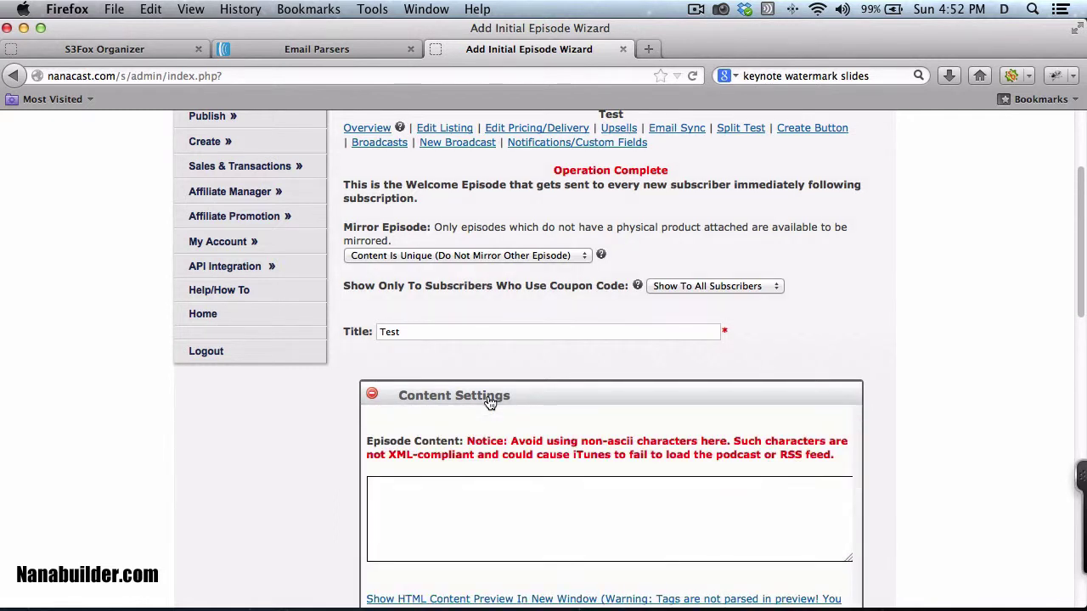
{"action": "left_click", "coordinate": [489, 399]}
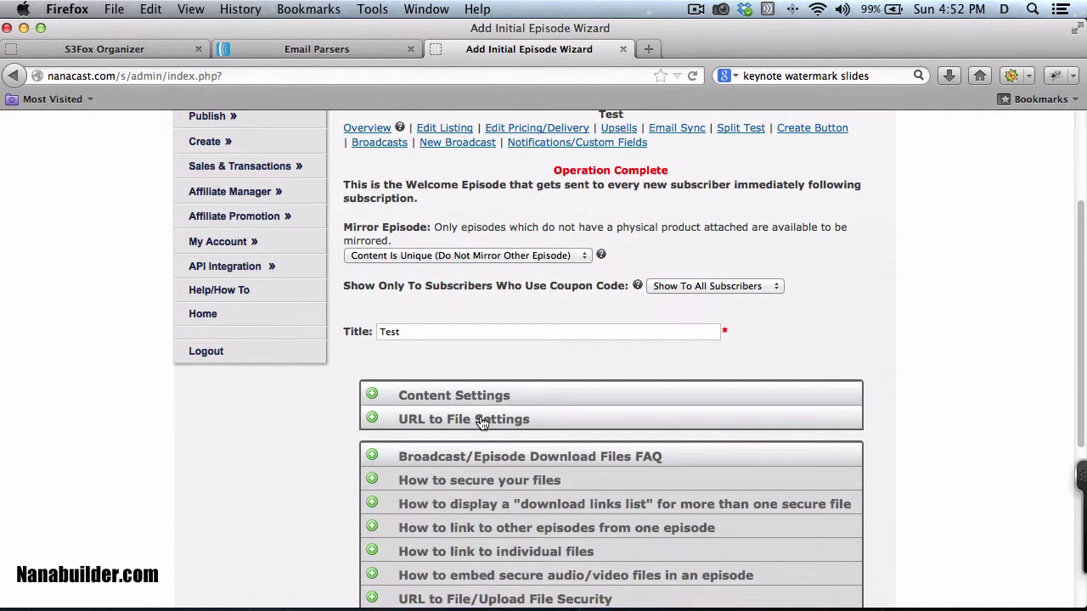
{"action": "left_click", "coordinate": [481, 421]}
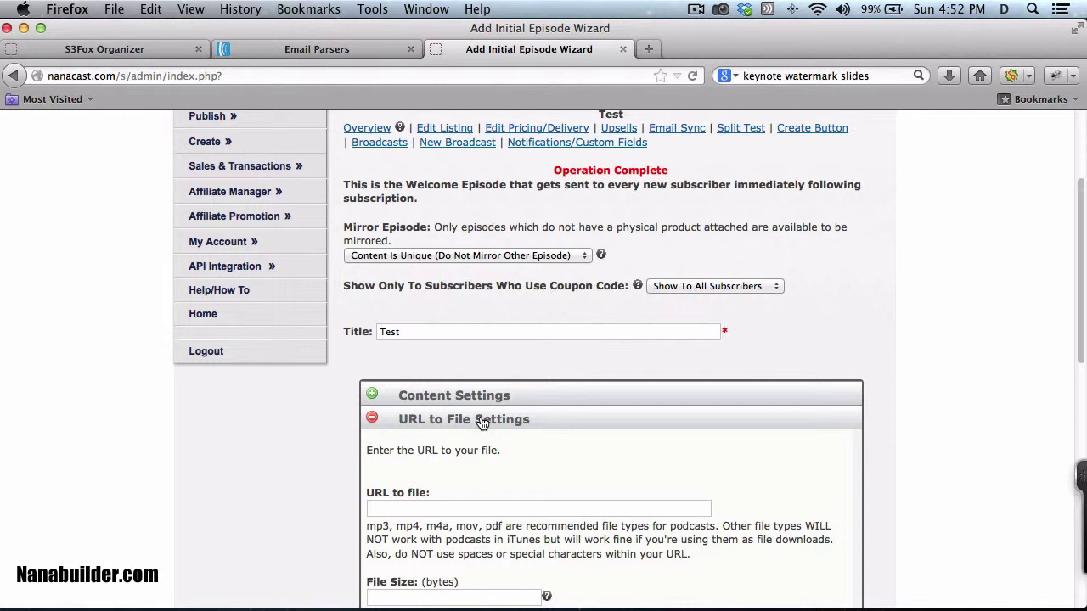
{"action": "scroll", "coordinate": [481, 421], "scroll_direction": "down", "scroll_amount": 5}
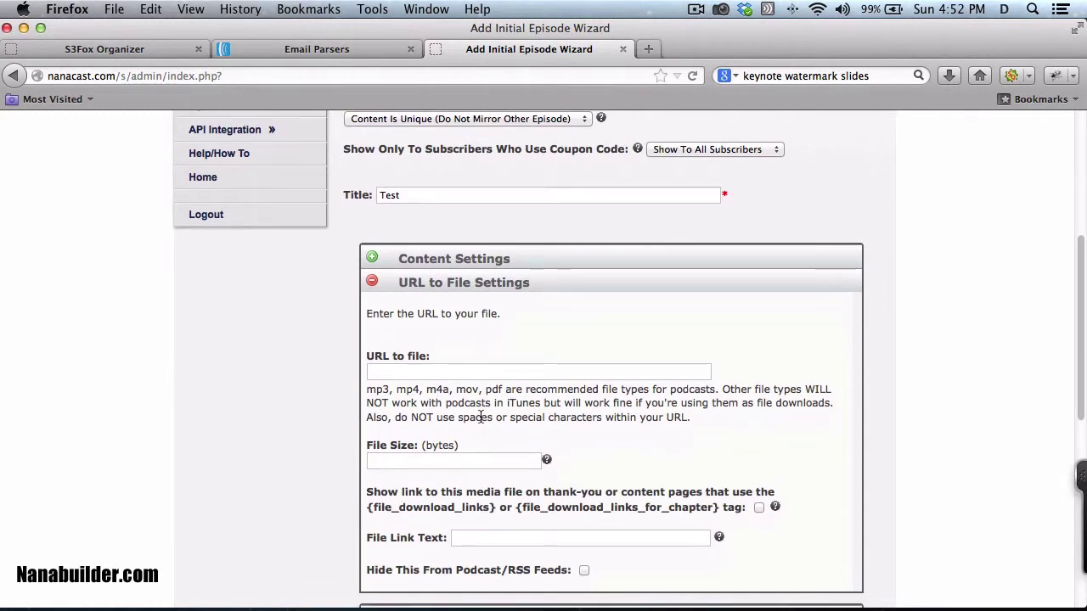
{"action": "left_click", "coordinate": [102, 49]}
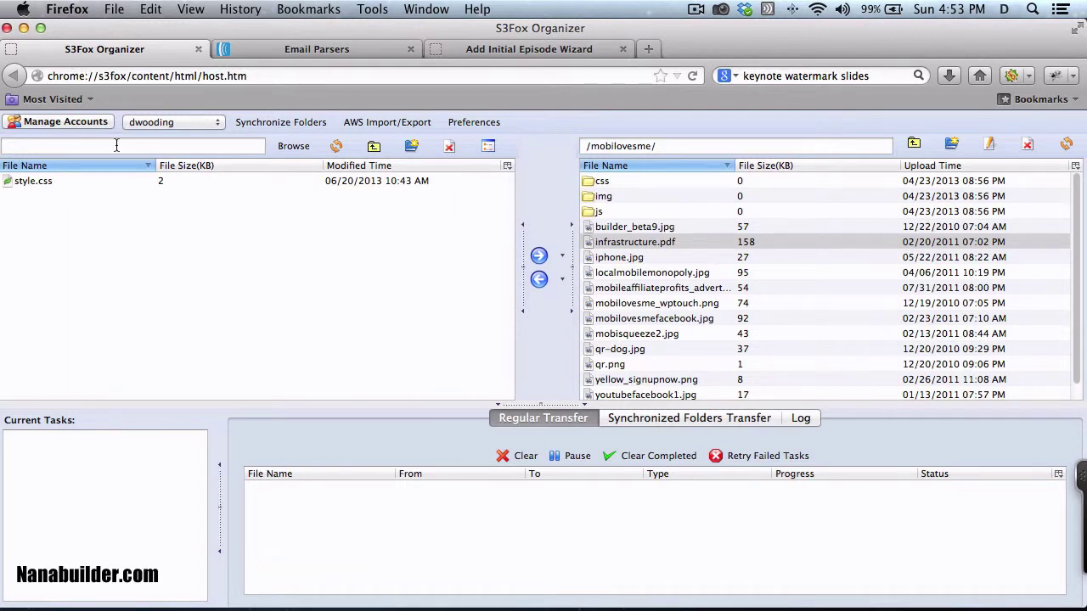
Step: Copy infrastructure.pdf's URL and apply an ACL leaving Everyone without access
{"action": "right_click", "coordinate": [617, 244]}
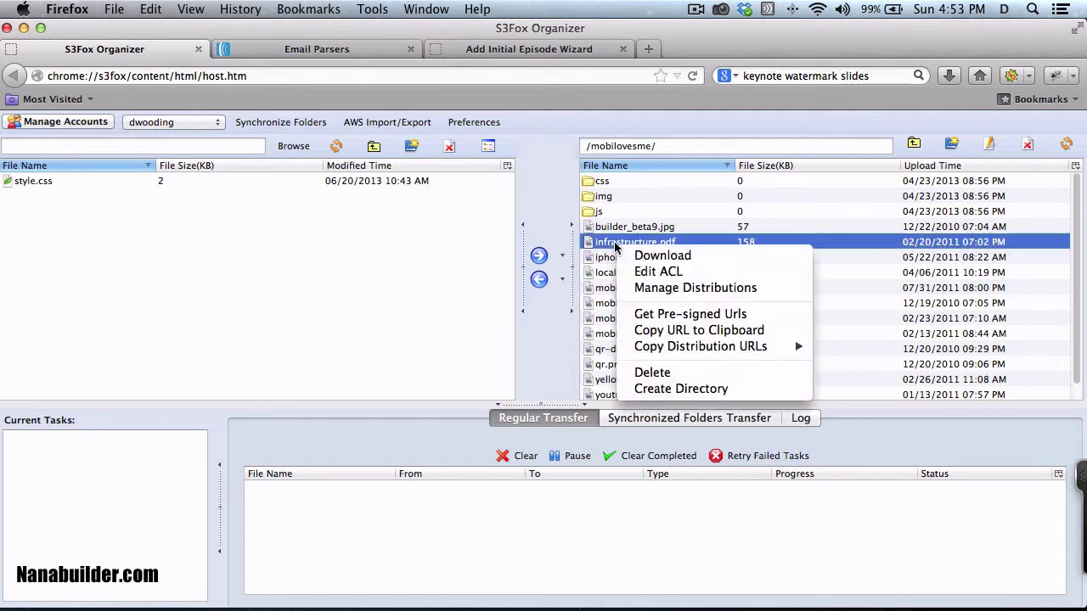
{"action": "left_click", "coordinate": [677, 332]}
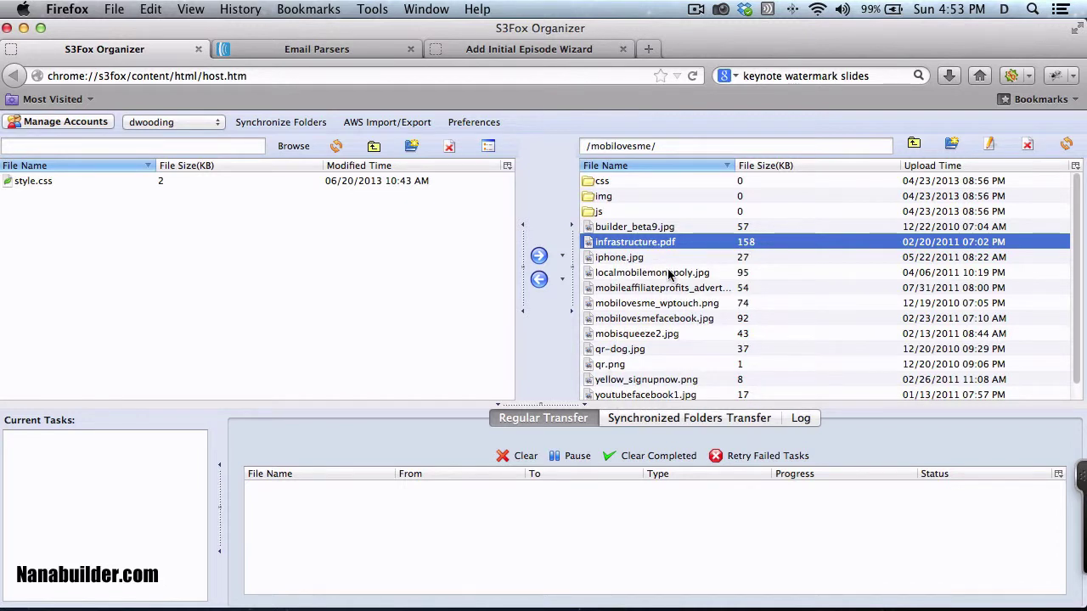
{"action": "right_click", "coordinate": [647, 243]}
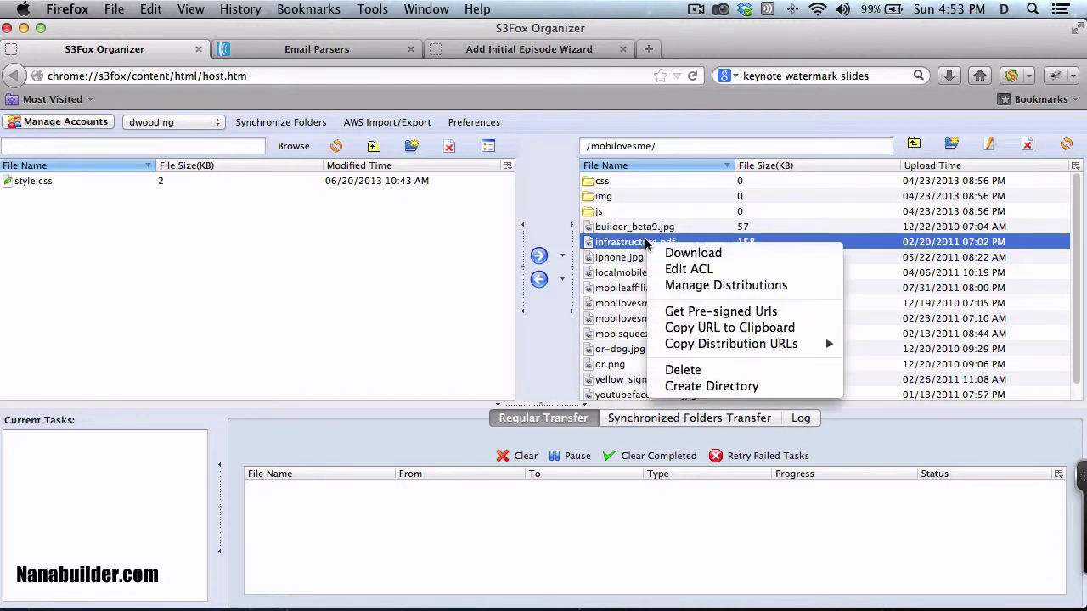
{"action": "left_click", "coordinate": [679, 270]}
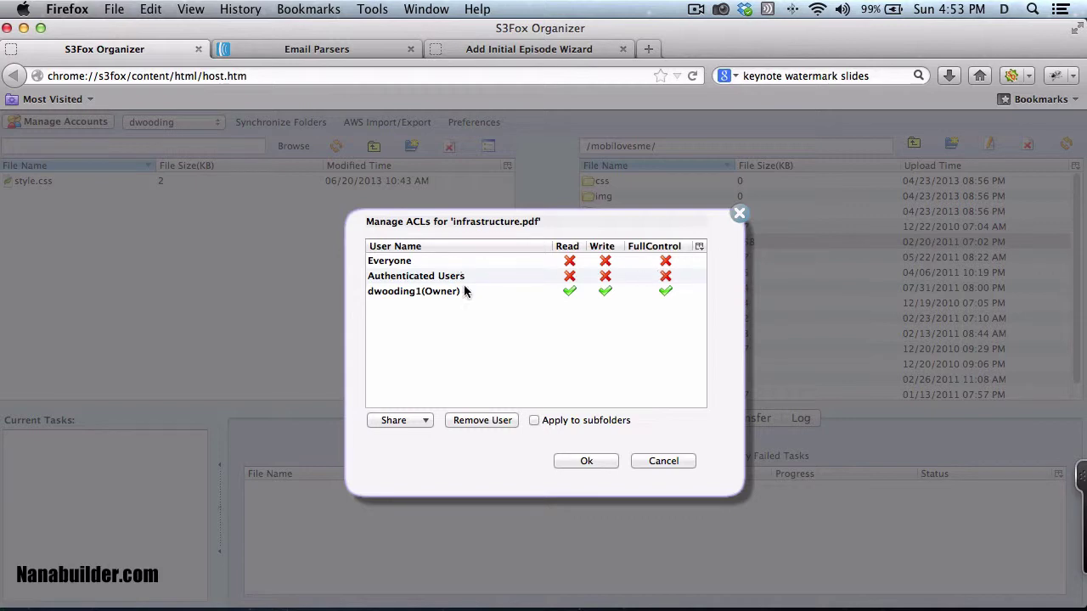
{"action": "left_click", "coordinate": [595, 460]}
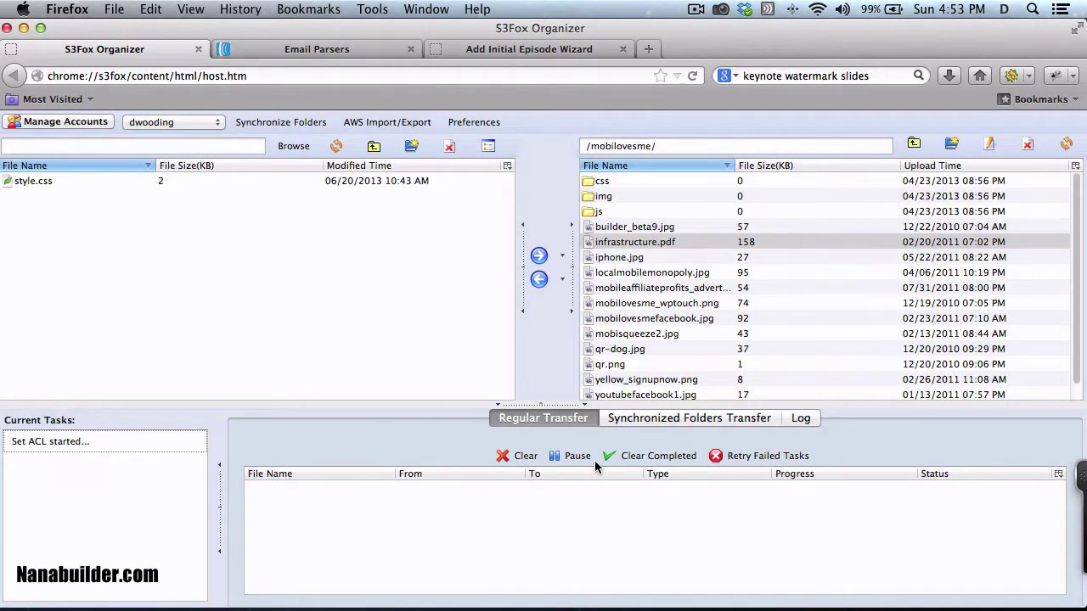
Step: Set the episode's file URL to infrastructure.pdf, link text 'Test', and save the episode
{"action": "left_click", "coordinate": [462, 51]}
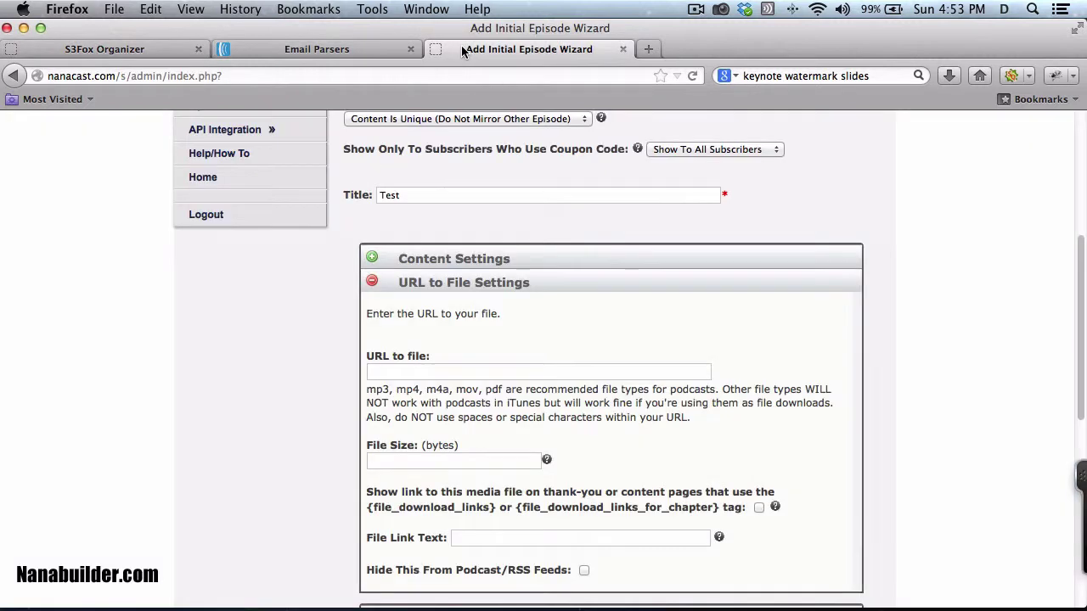
{"action": "left_click", "coordinate": [397, 372]}
{"action": "key", "text": "super+v"}
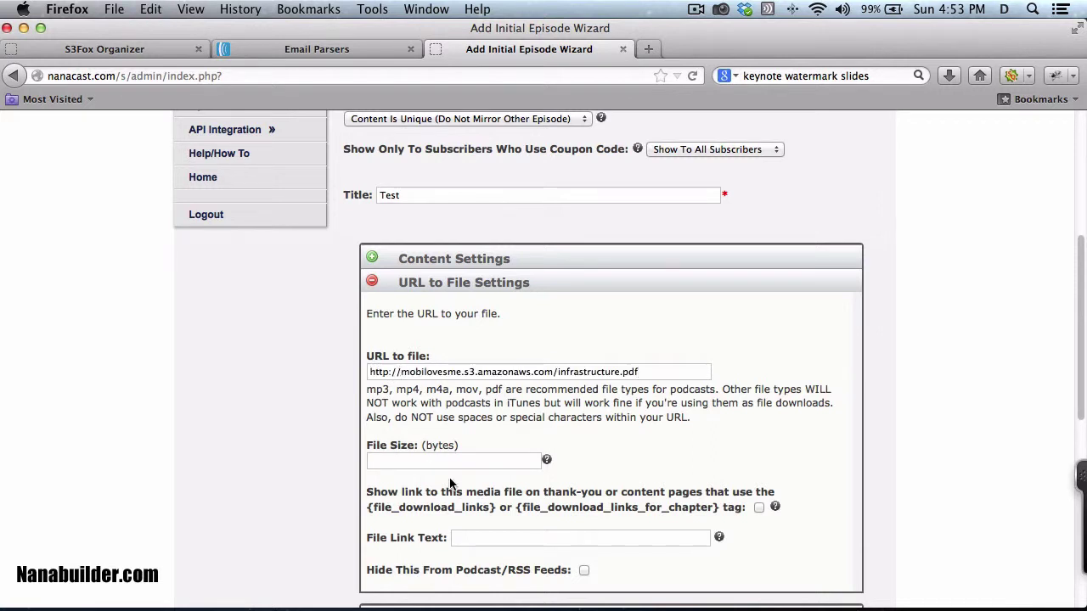
{"action": "scroll", "coordinate": [450, 481], "scroll_direction": "down", "scroll_amount": 2}
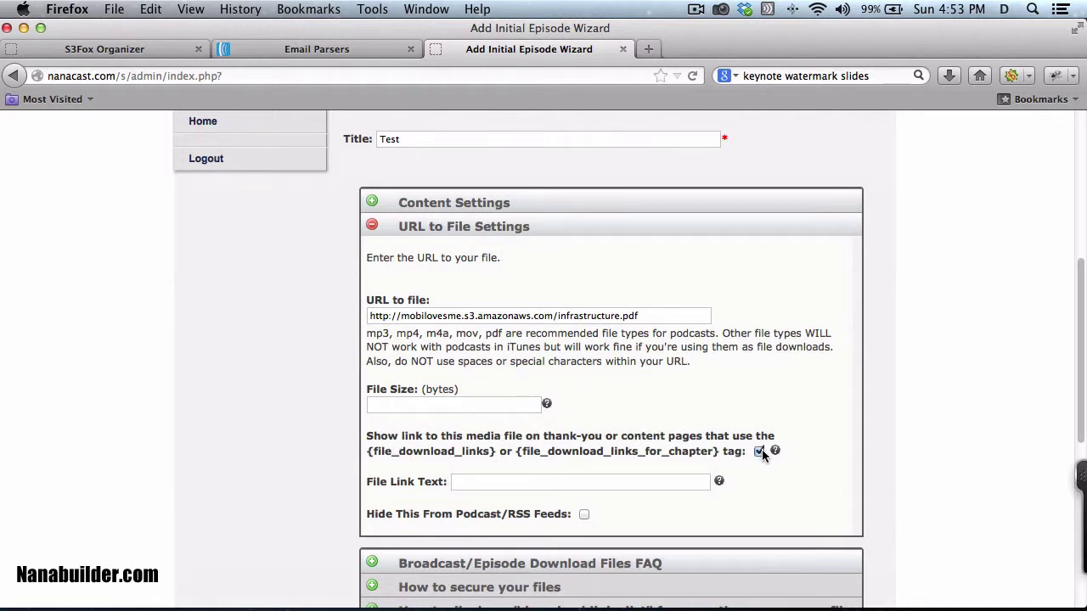
{"action": "left_click", "coordinate": [481, 484]}
{"action": "type", "text": "Test"}
{"action": "scroll", "coordinate": [545, 457], "scroll_direction": "down", "scroll_amount": 3}
{"action": "scroll", "coordinate": [544, 458], "scroll_direction": "up", "scroll_amount": 1}
{"action": "scroll", "coordinate": [545, 458], "scroll_direction": "down", "scroll_amount": 3}
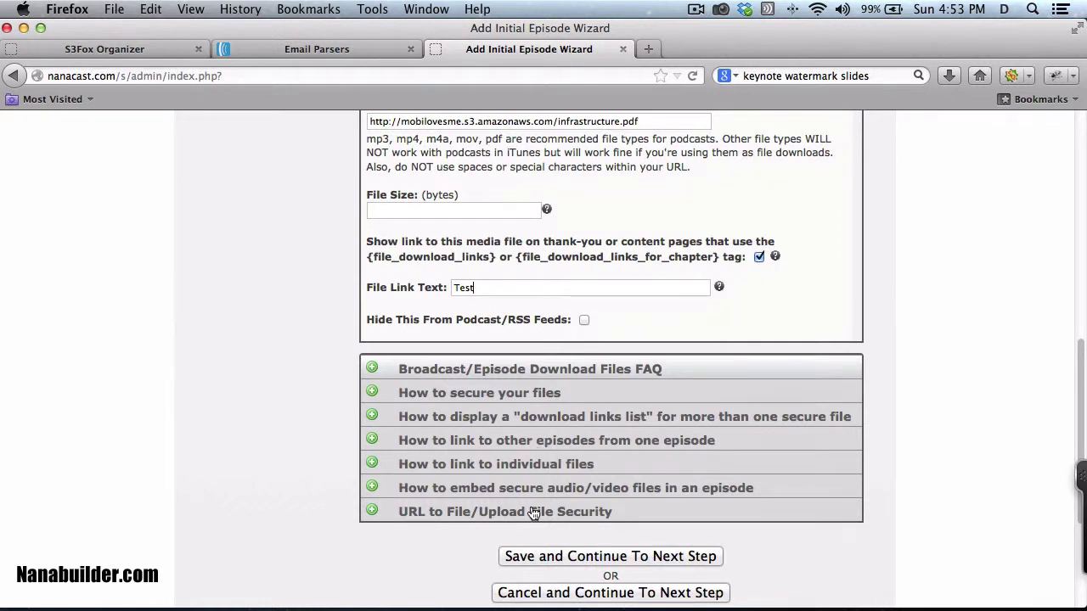
{"action": "left_click", "coordinate": [557, 557]}
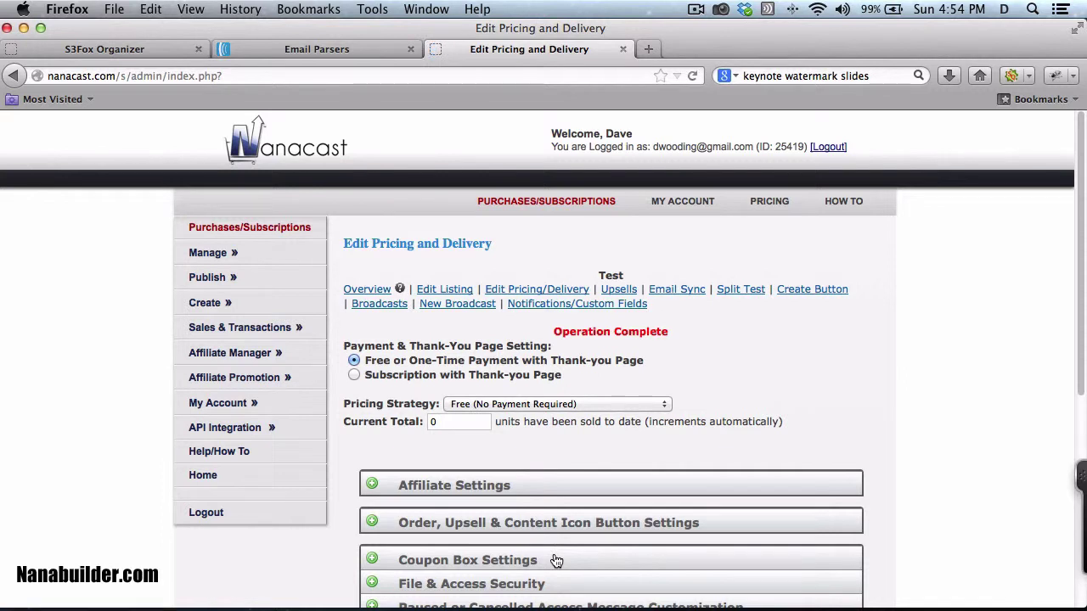
Step: Choose Use Regular Pricing with a price of 1.00
{"action": "left_click", "coordinate": [668, 412]}
{"action": "left_click", "coordinate": [556, 434]}
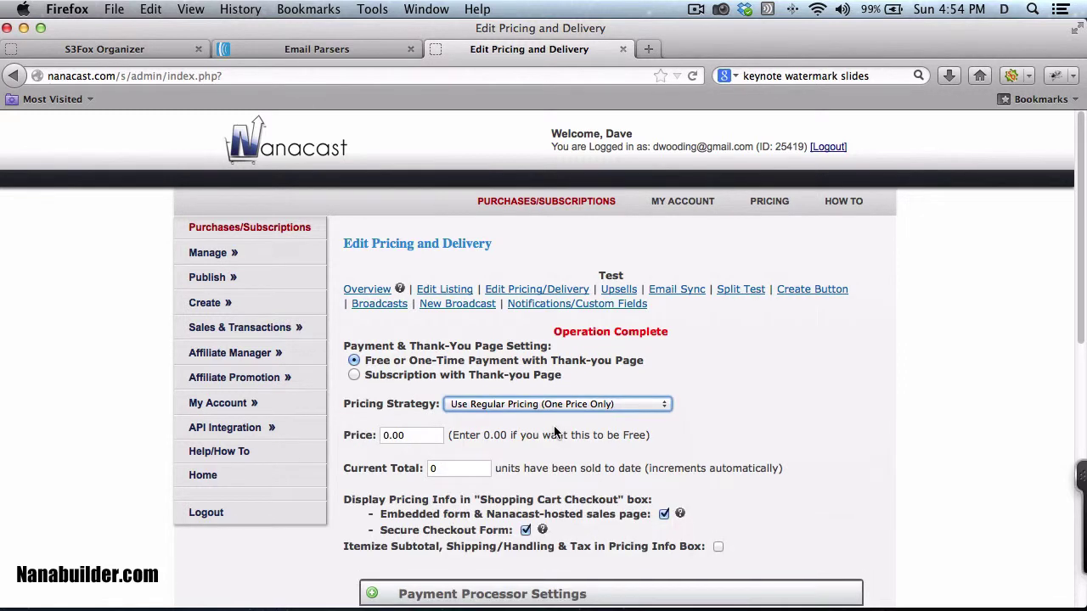
{"action": "left_click", "coordinate": [382, 435]}
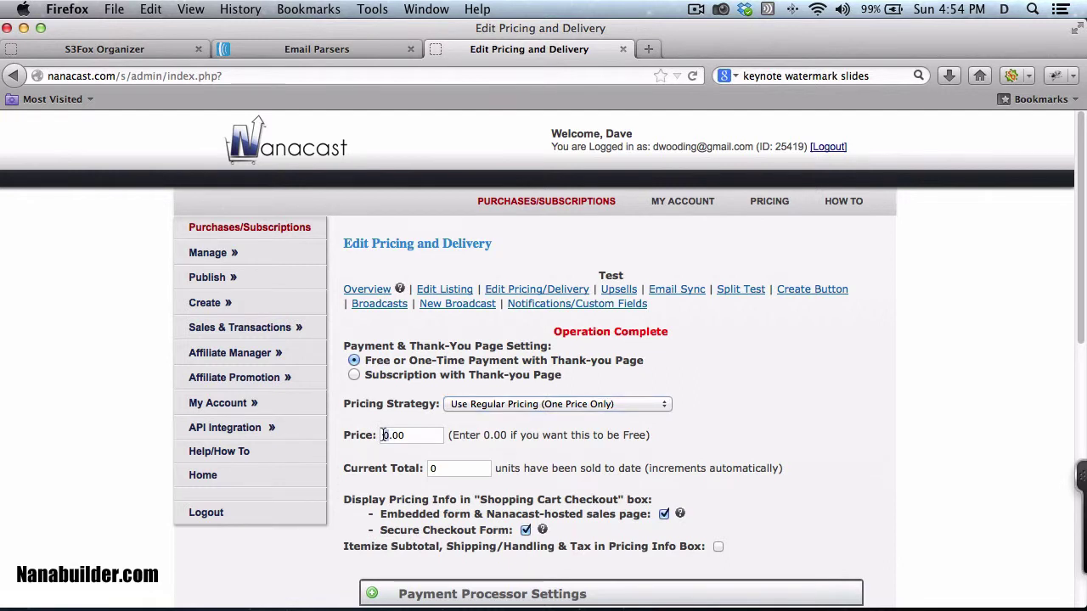
{"action": "key", "text": "Delete"}
{"action": "type", "text": "1"}
{"action": "scroll", "coordinate": [445, 405], "scroll_direction": "down", "scroll_amount": 5}
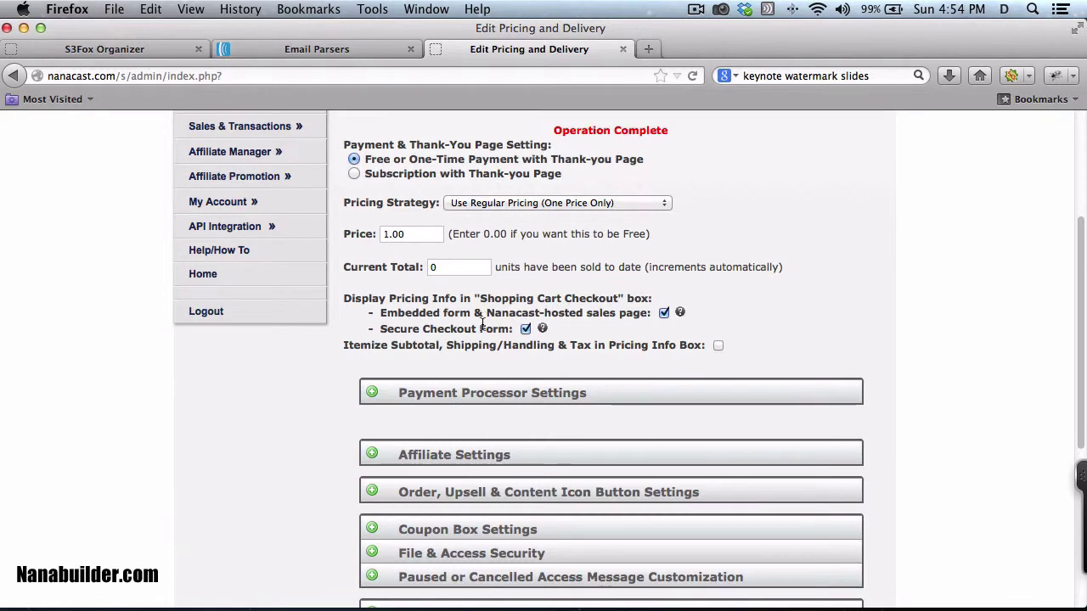
Step: Enter the seller's PayPal e-mail under Payment Processor Settings
{"action": "scroll", "coordinate": [481, 360], "scroll_direction": "down", "scroll_amount": 3}
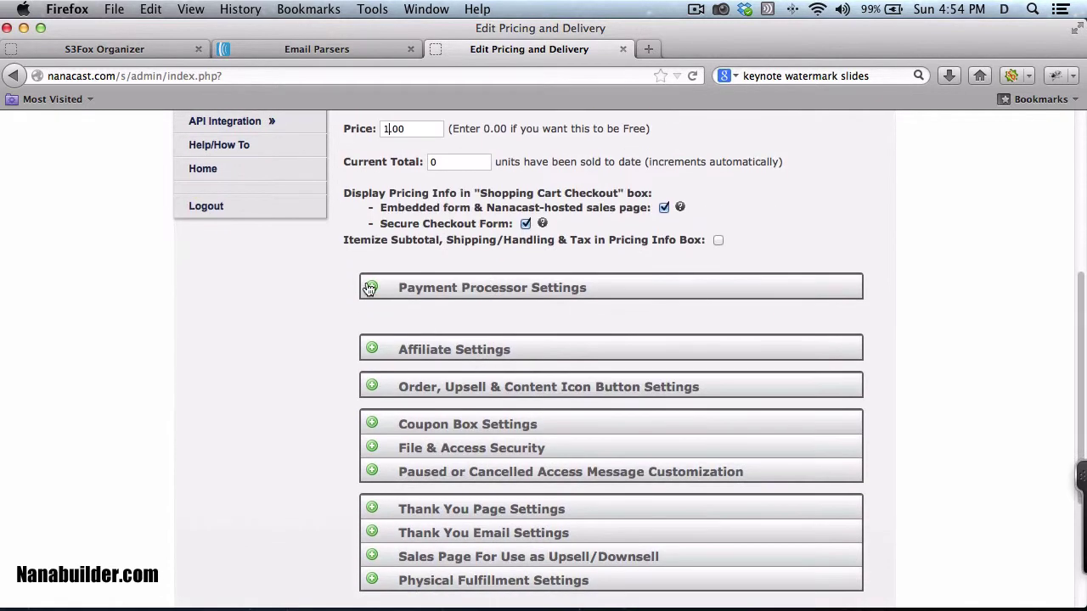
{"action": "left_click", "coordinate": [374, 290]}
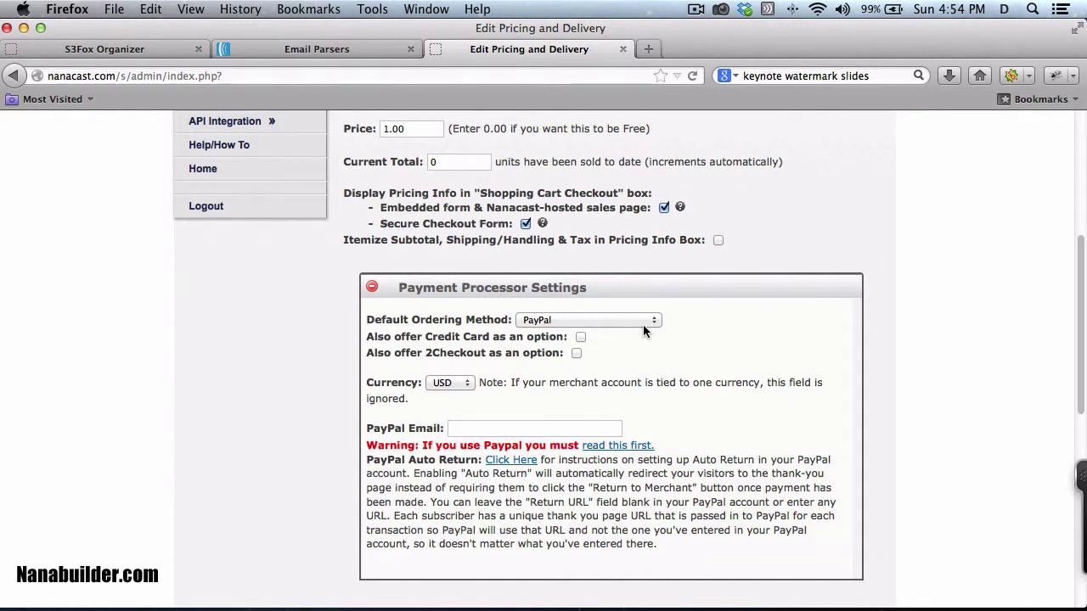
{"action": "left_click", "coordinate": [491, 432]}
{"action": "scroll", "coordinate": [580, 439], "scroll_direction": "down", "scroll_amount": 5}
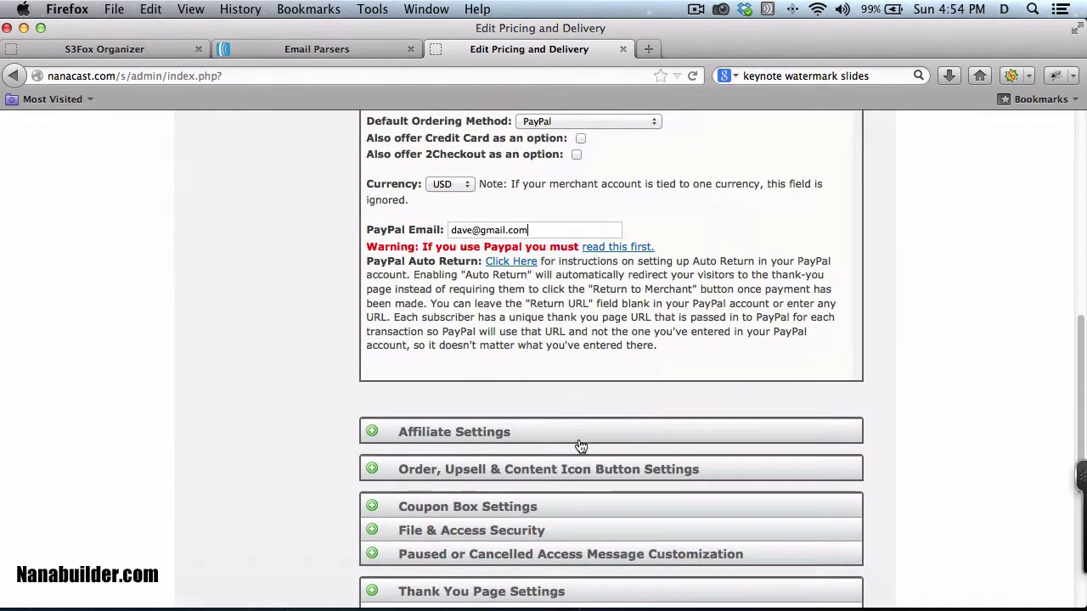
{"action": "scroll", "coordinate": [384, 446], "scroll_direction": "down", "scroll_amount": 3}
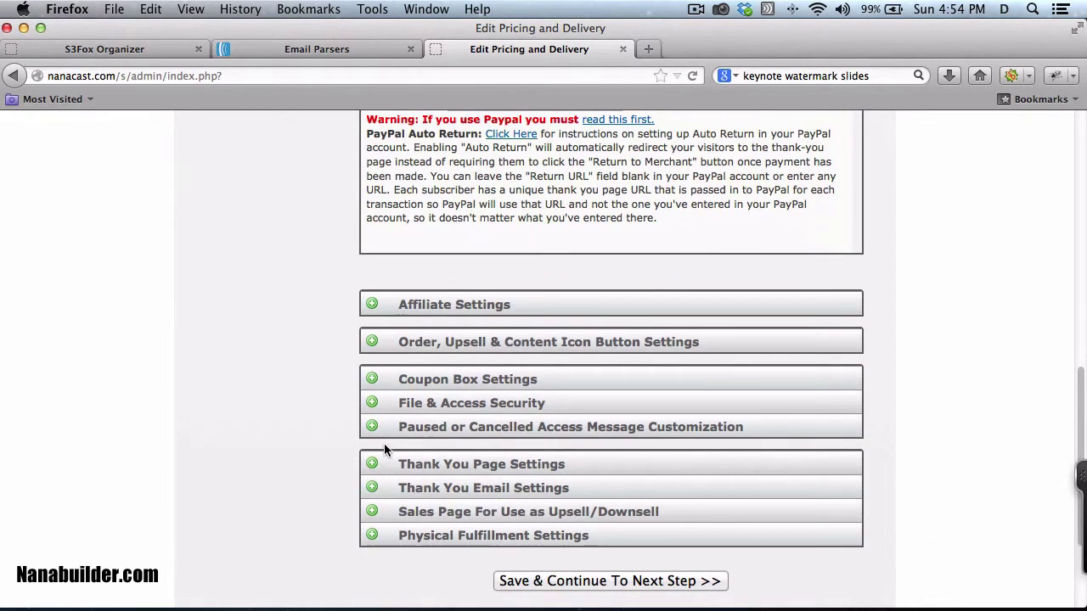
Step: Enable Episode and File Download Security
{"action": "left_click", "coordinate": [374, 404]}
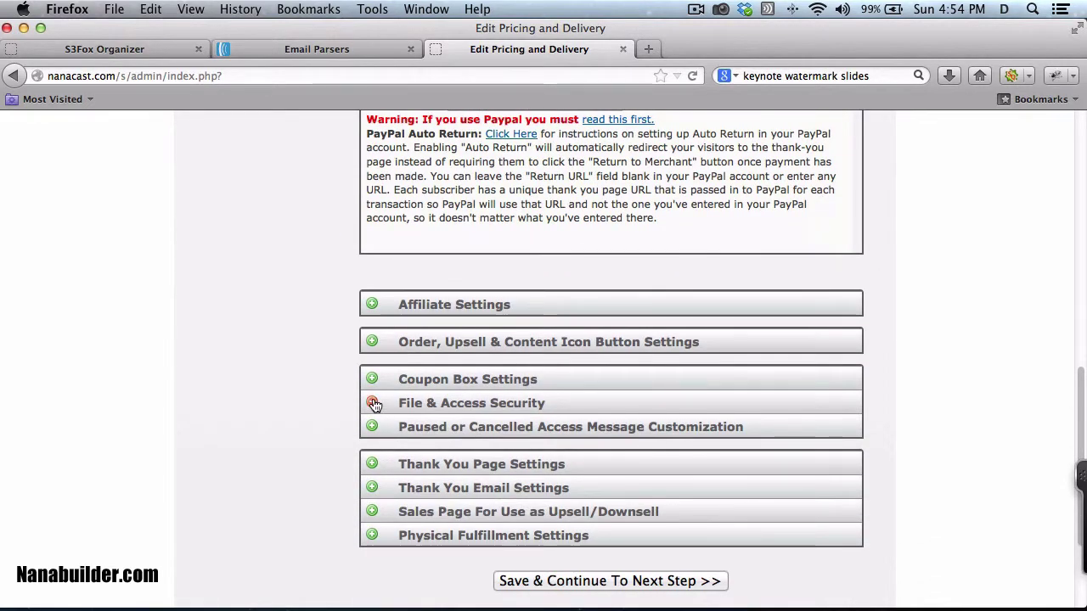
{"action": "scroll", "coordinate": [374, 405], "scroll_direction": "down", "scroll_amount": 5}
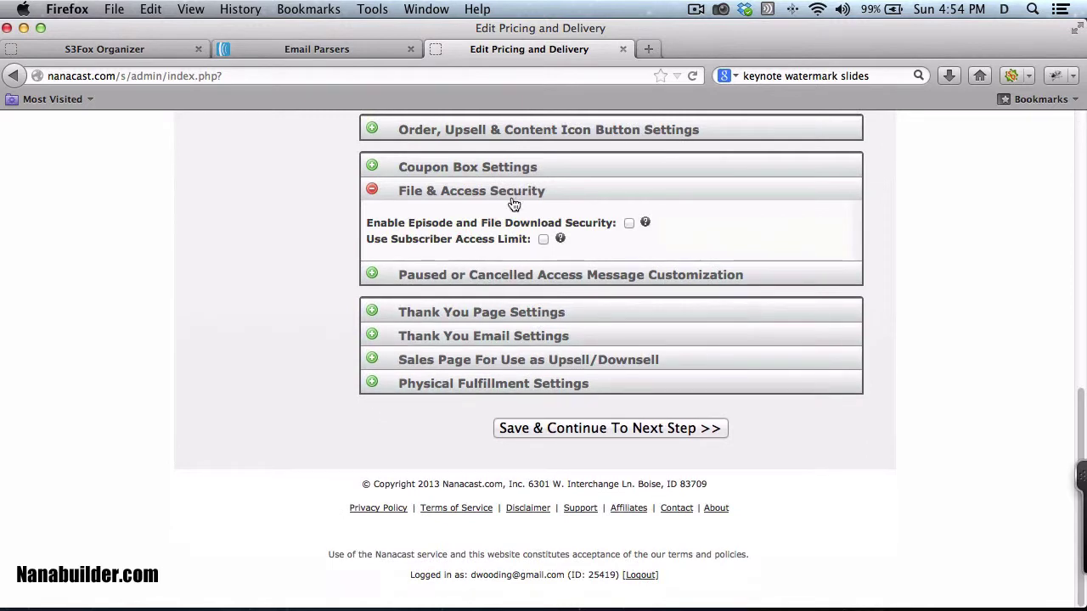
{"action": "left_click", "coordinate": [629, 223]}
Step: Insert the {file_download_links} tag into the Thank You Page content
{"action": "left_click", "coordinate": [372, 319]}
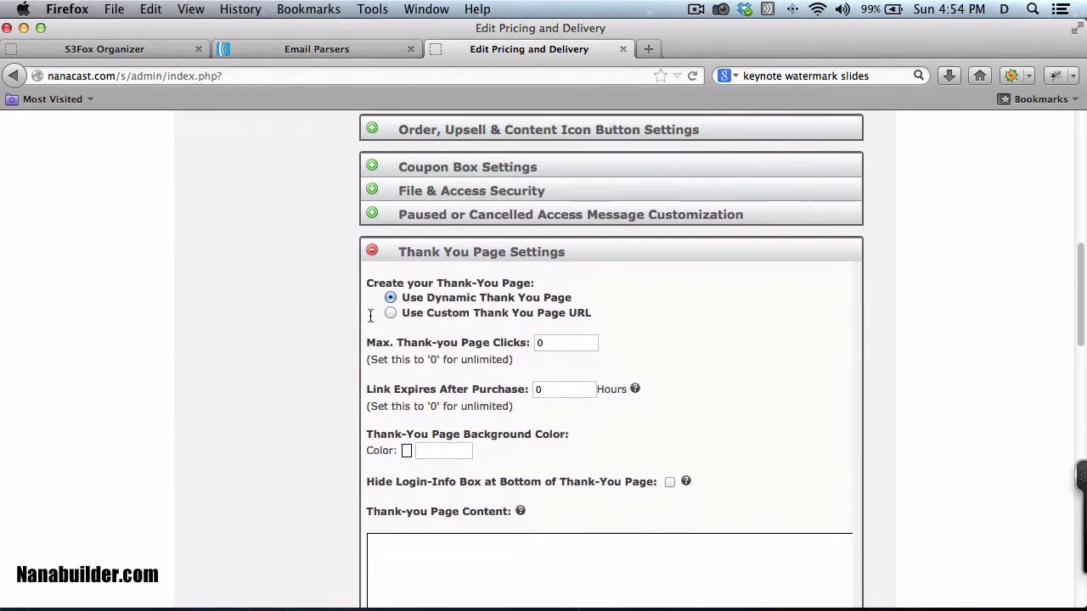
{"action": "scroll", "coordinate": [485, 316], "scroll_direction": "down", "scroll_amount": 5}
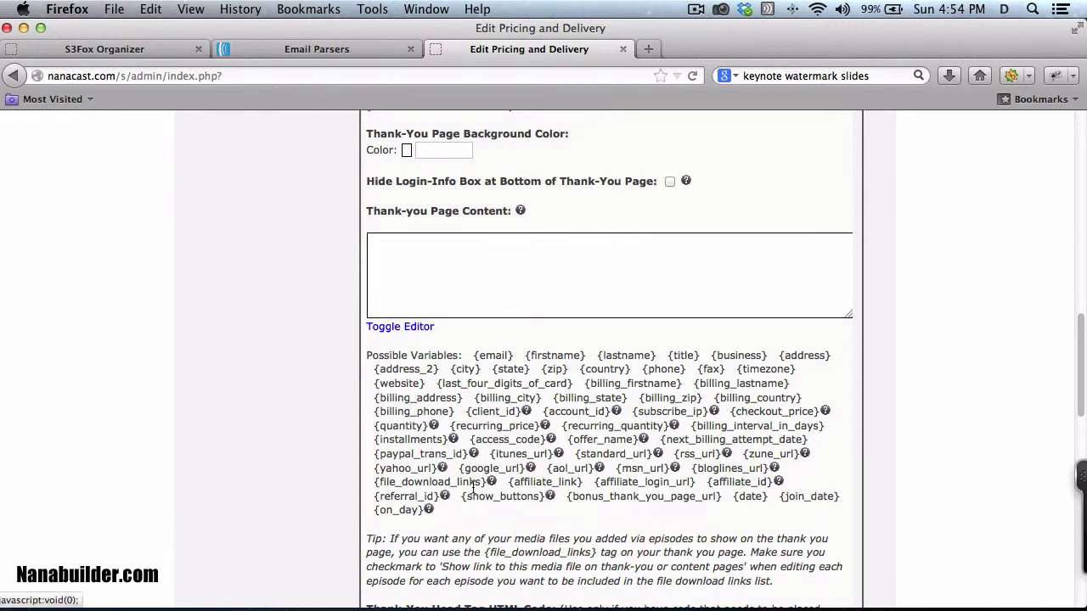
{"action": "left_click_drag", "start_coordinate": [485, 481], "coordinate": [369, 480]}
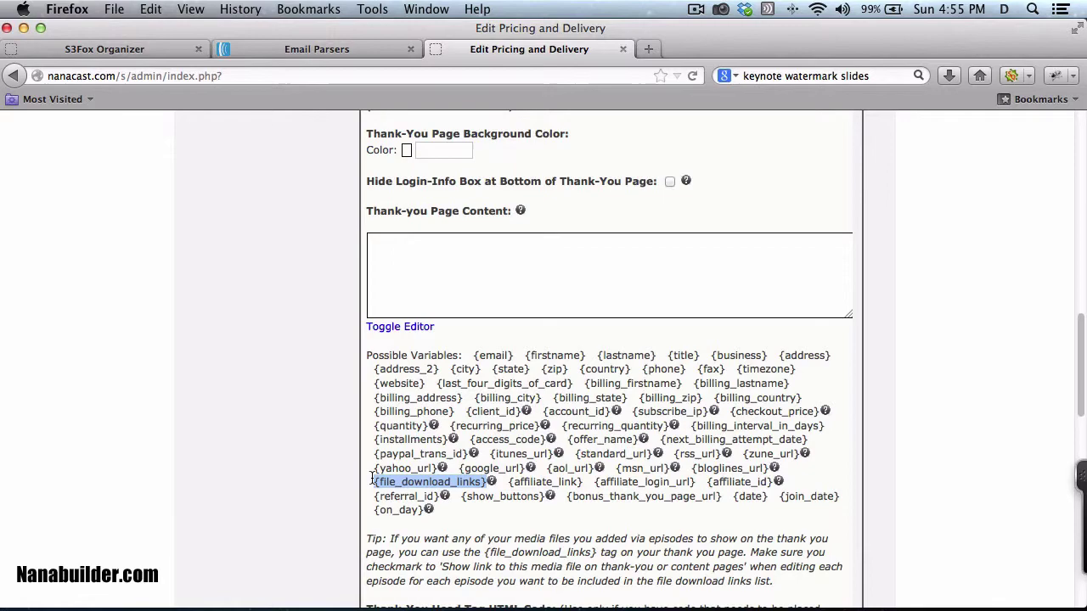
{"action": "key", "text": "super+c"}
{"action": "left_click", "coordinate": [396, 253]}
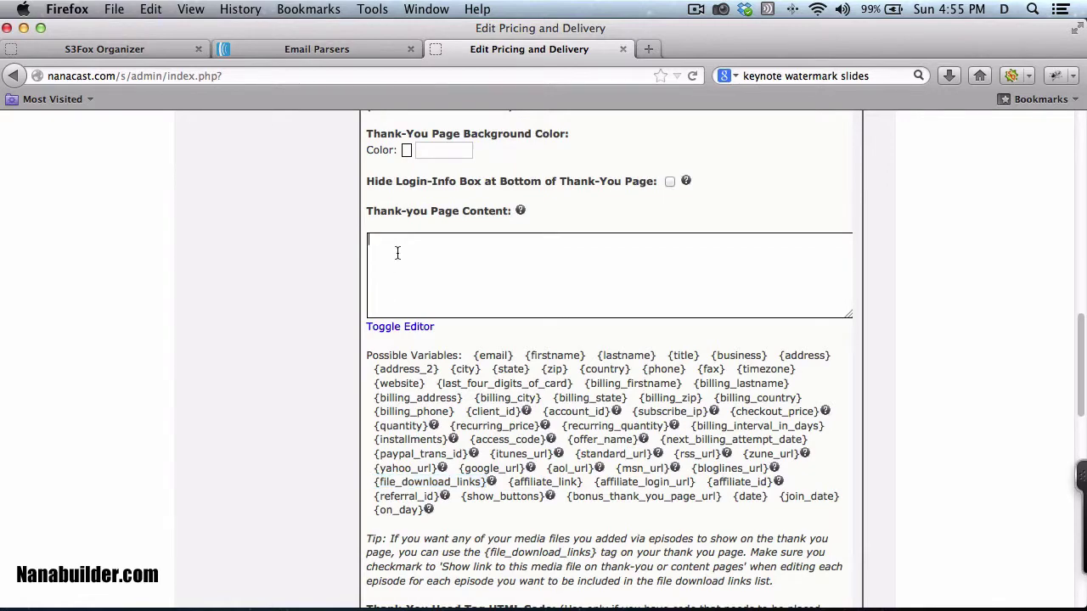
{"action": "key", "text": "super+v"}
{"action": "scroll", "coordinate": [487, 297], "scroll_direction": "down", "scroll_amount": 5}
{"action": "scroll", "coordinate": [486, 298], "scroll_direction": "down", "scroll_amount": 6}
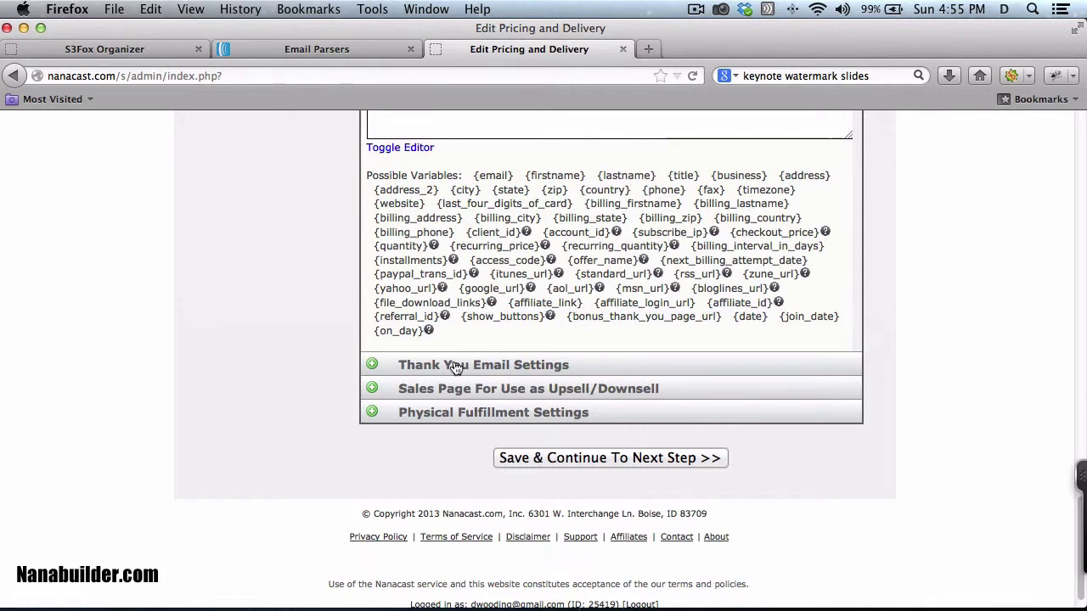
Step: Save pricing, skip the upsell, pick Aweber.com as list provider, then view AWeber's parser page
{"action": "left_click", "coordinate": [556, 459]}
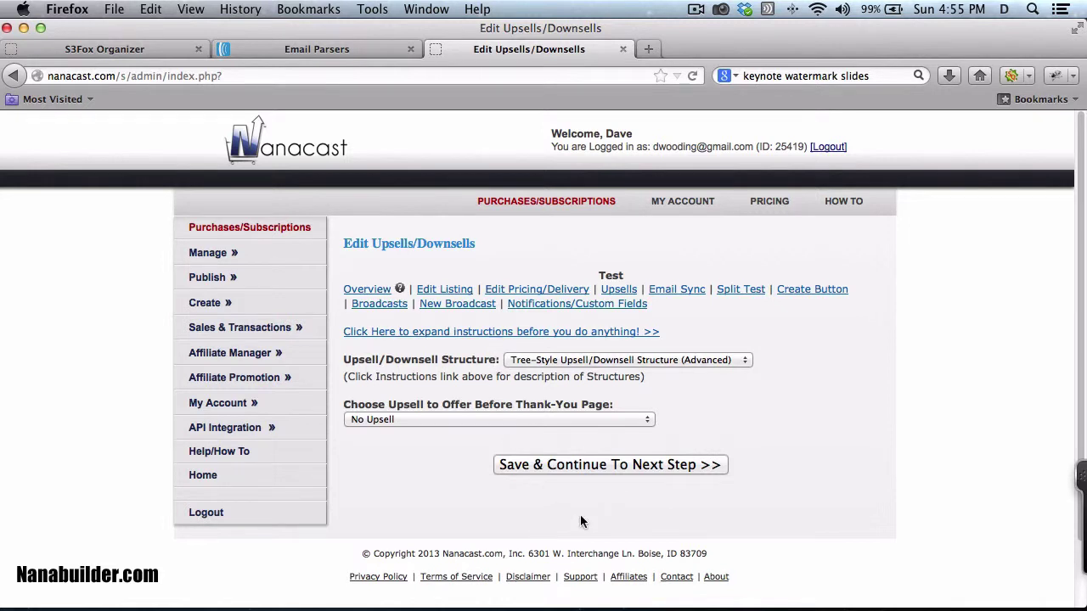
{"action": "left_click", "coordinate": [580, 467]}
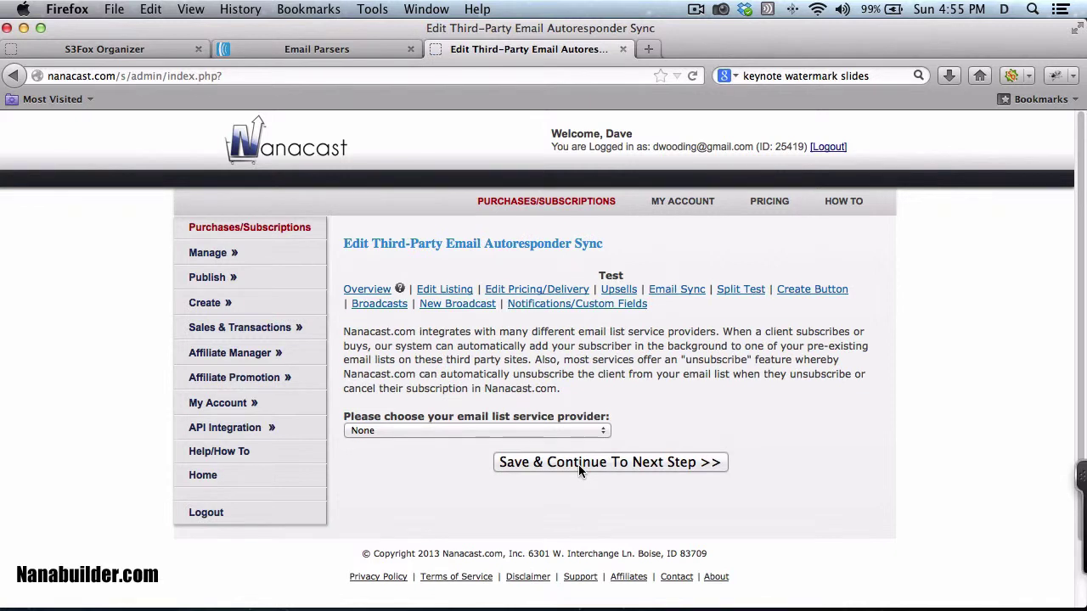
{"action": "left_click", "coordinate": [600, 434]}
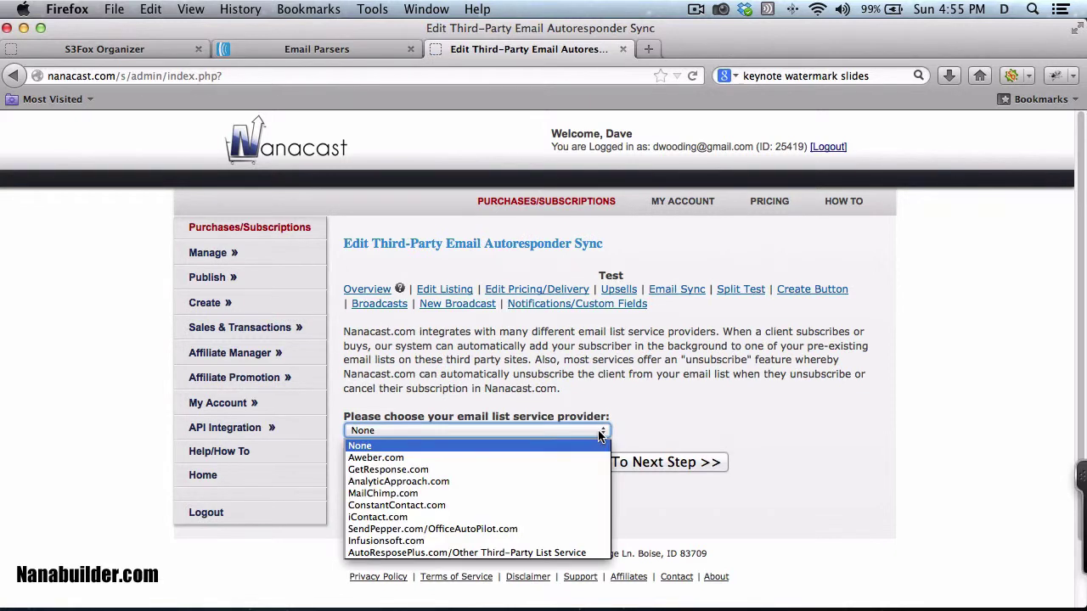
{"action": "left_click", "coordinate": [394, 459]}
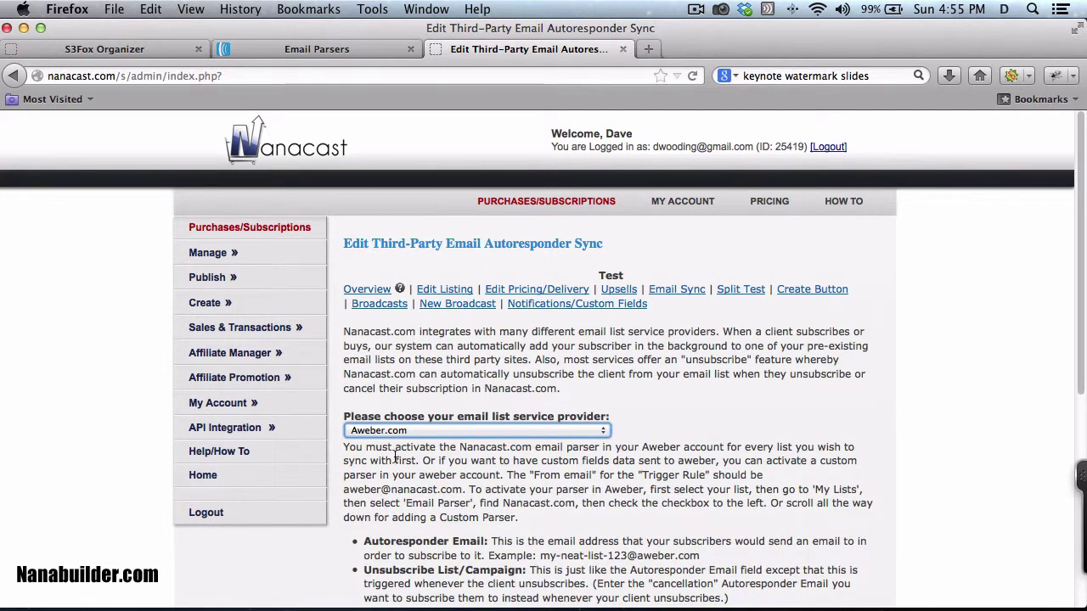
{"action": "scroll", "coordinate": [395, 459], "scroll_direction": "down", "scroll_amount": 5}
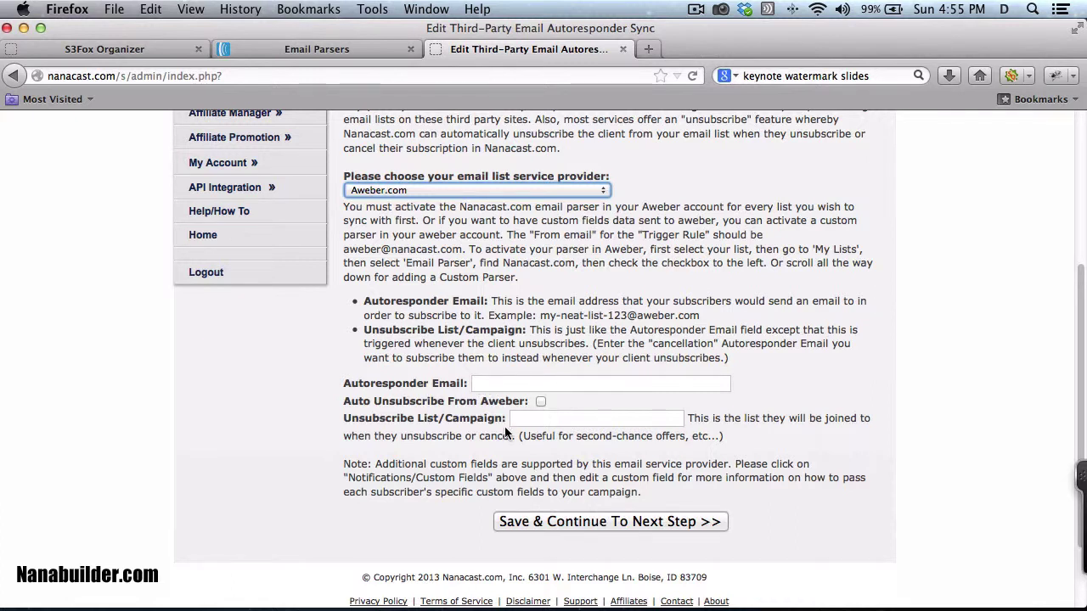
{"action": "left_click", "coordinate": [273, 46]}
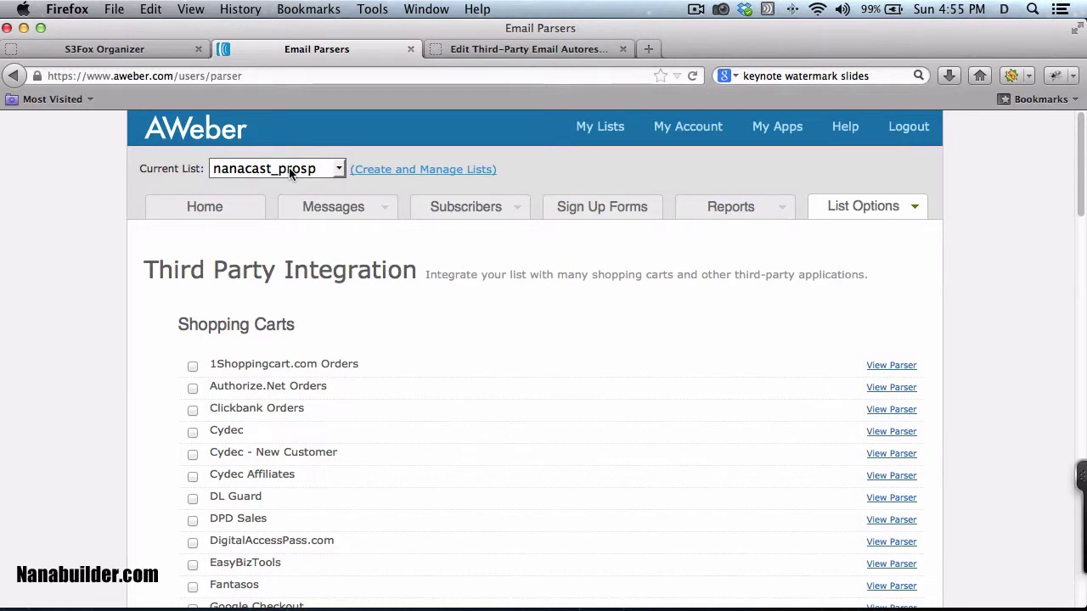
{"action": "mouse_move", "coordinate": [906, 213]}
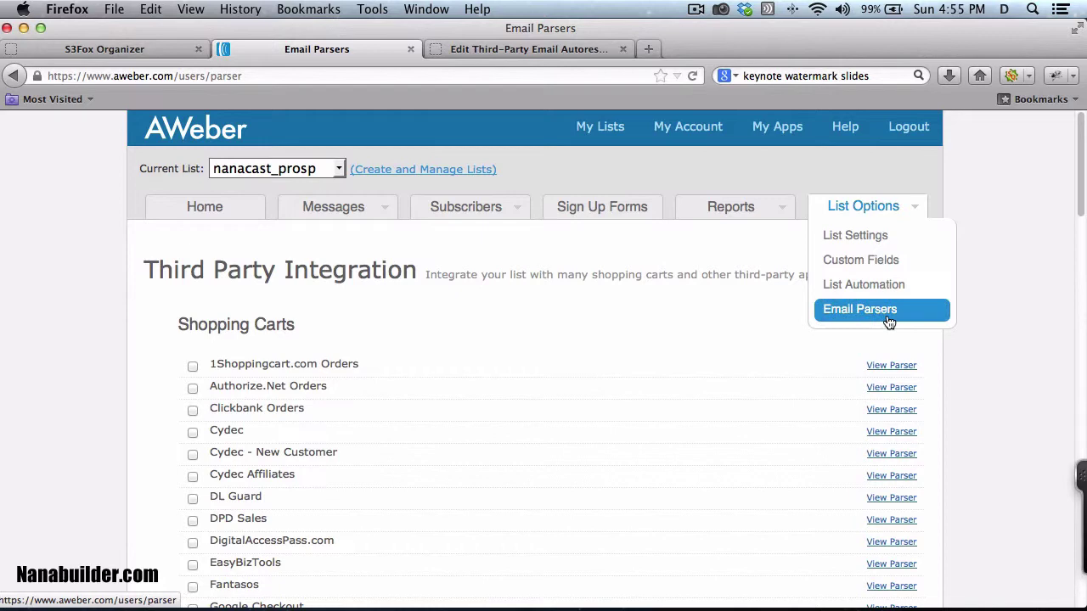
{"action": "scroll", "coordinate": [1031, 405], "scroll_direction": "down", "scroll_amount": 15}
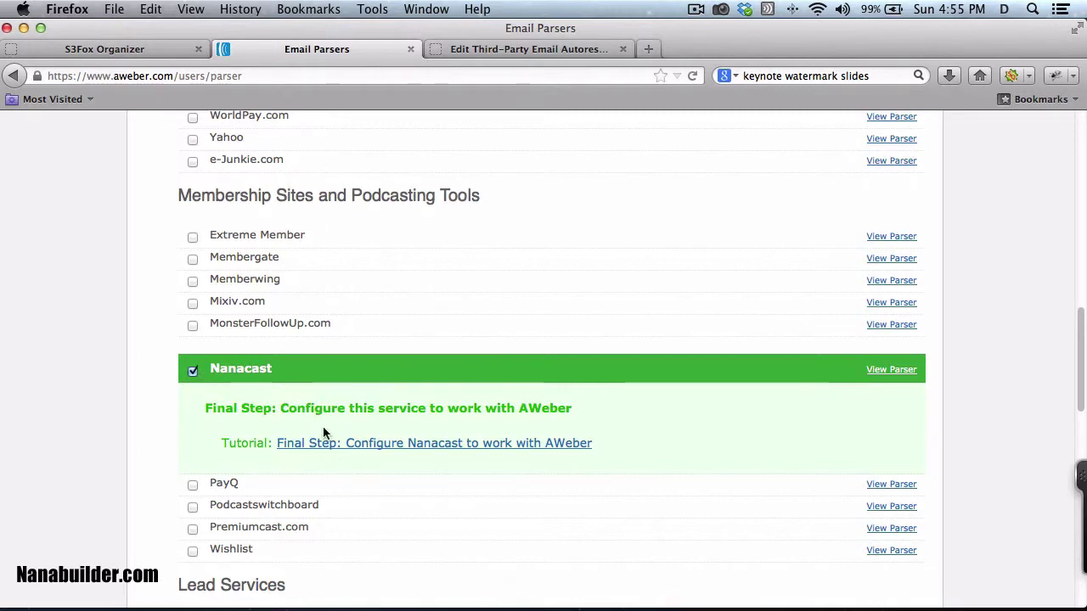
{"action": "scroll", "coordinate": [323, 433], "scroll_direction": "up", "scroll_amount": 15}
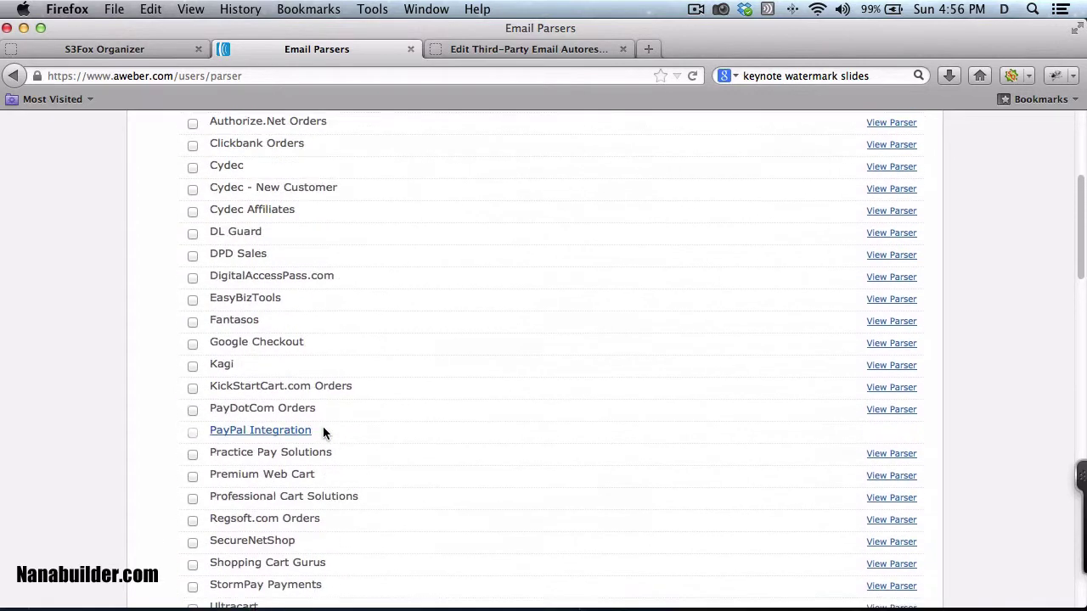
{"action": "scroll", "coordinate": [323, 434], "scroll_direction": "down", "scroll_amount": 15}
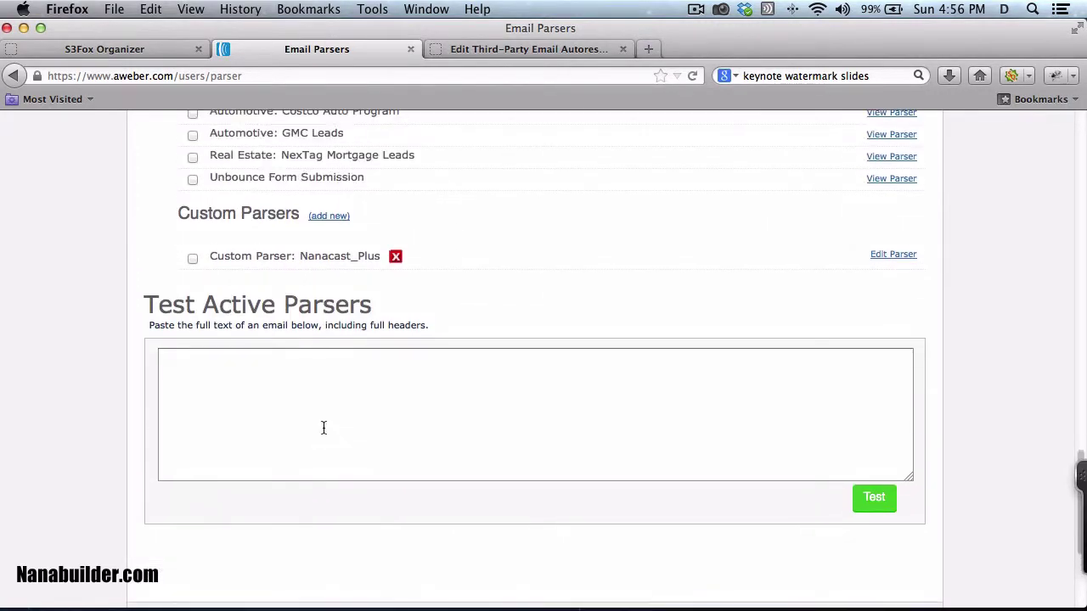
{"action": "scroll", "coordinate": [323, 427], "scroll_direction": "up", "scroll_amount": 20}
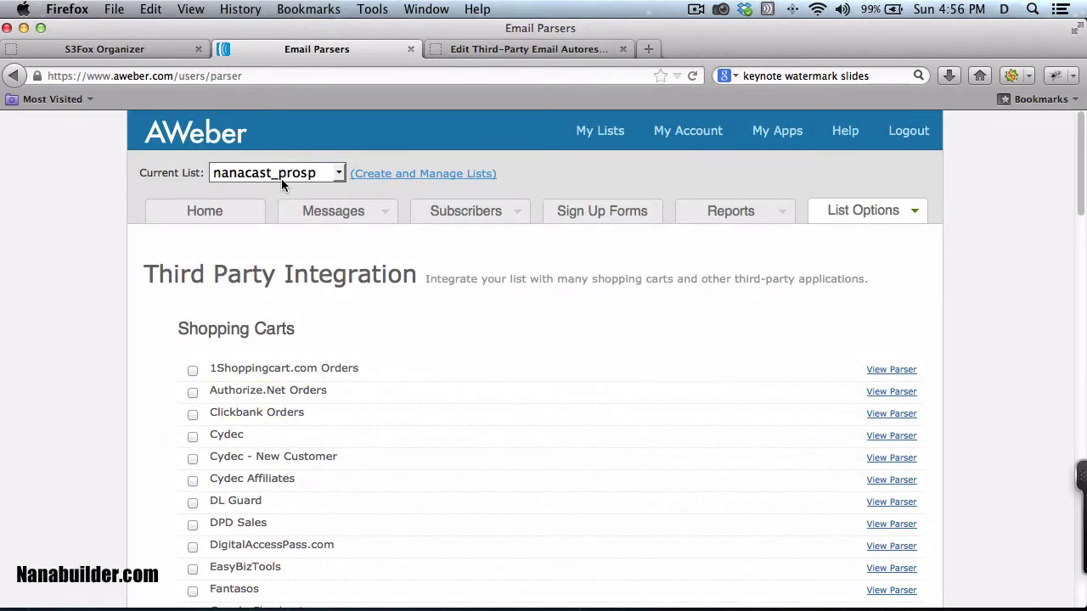
Step: Enter the nanacast_prosp list's AWeber e-mail as Autoresponder Email, auto-unsubscribe off, and save
{"action": "left_click", "coordinate": [499, 50]}
{"action": "left_click", "coordinate": [490, 383]}
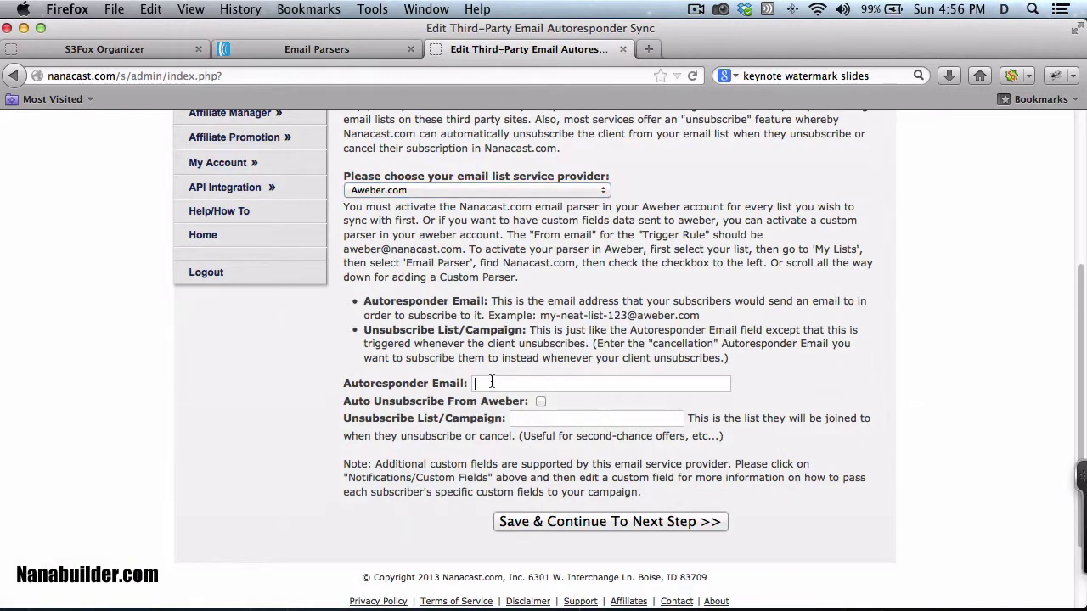
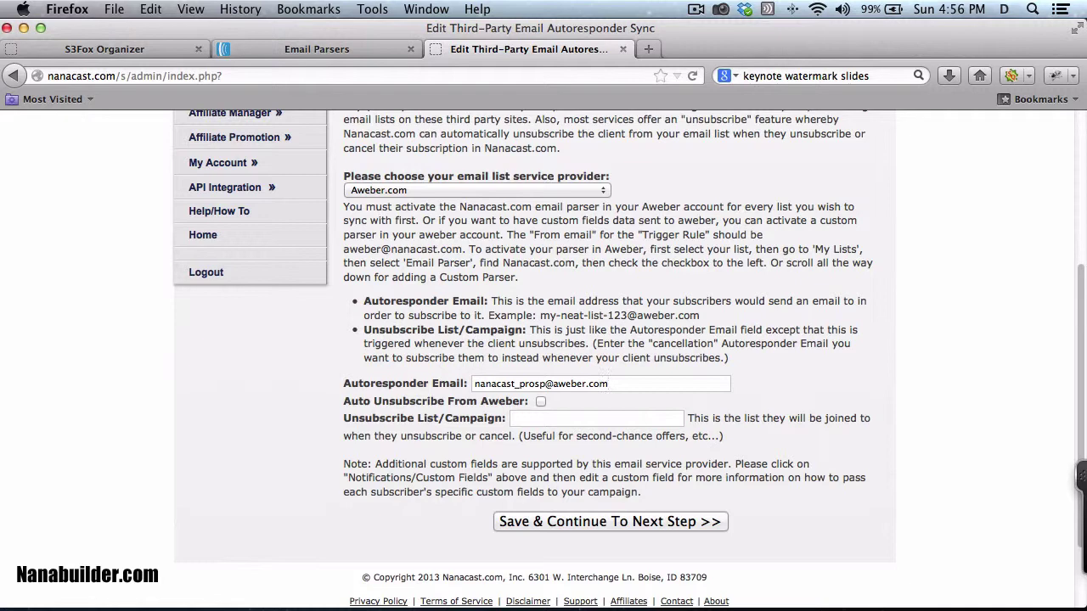
{"action": "left_click", "coordinate": [541, 402]}
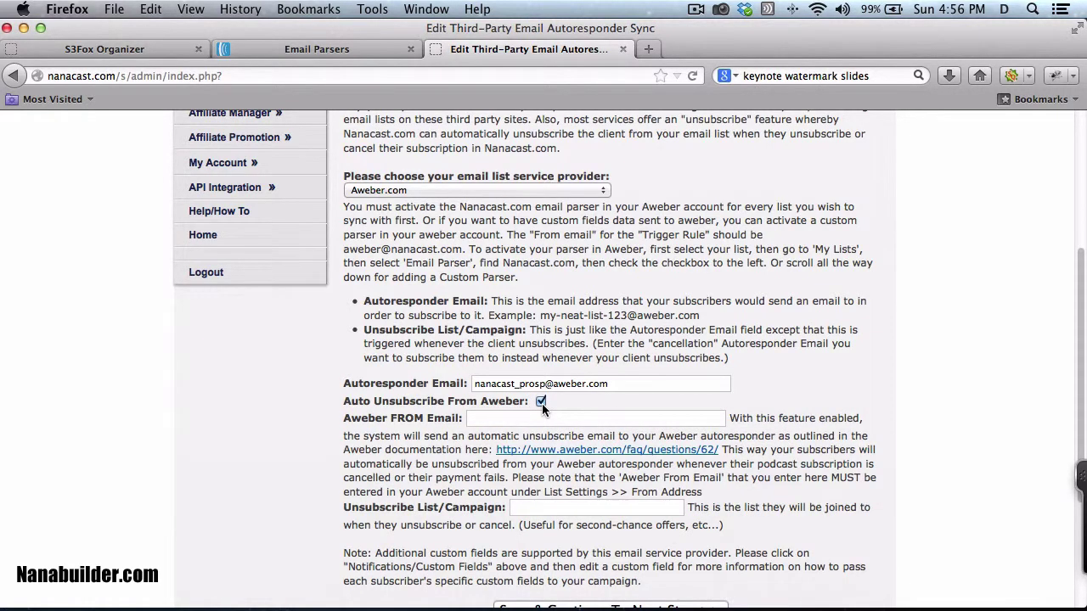
{"action": "left_click", "coordinate": [541, 402]}
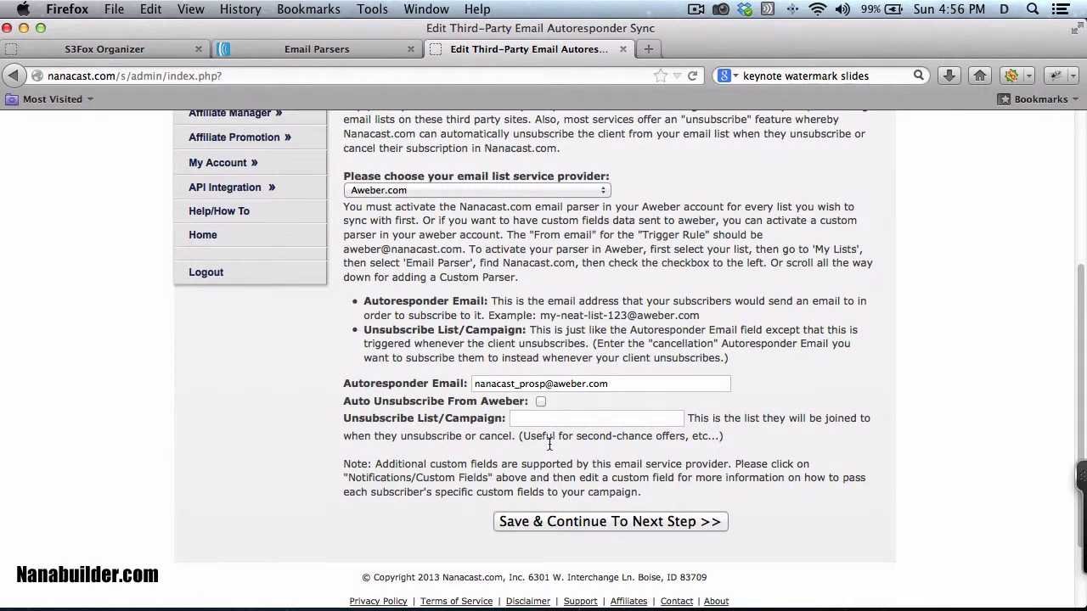
{"action": "left_click", "coordinate": [581, 522]}
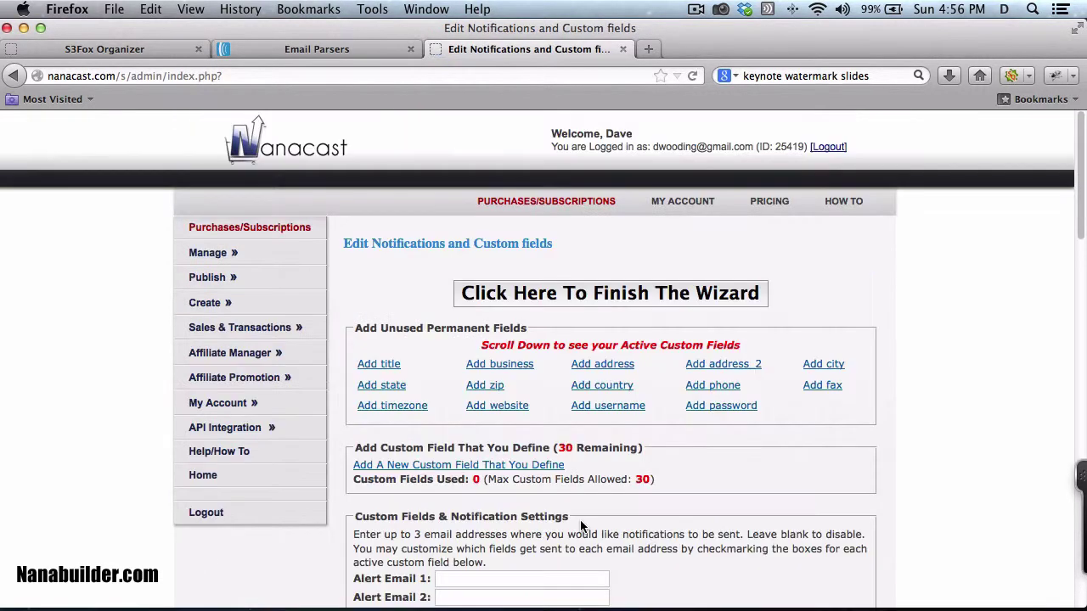
Step: Finish the wizard and view the Test sales page with its 1.00 USD checkout in a new tab
{"action": "left_click", "coordinate": [564, 294]}
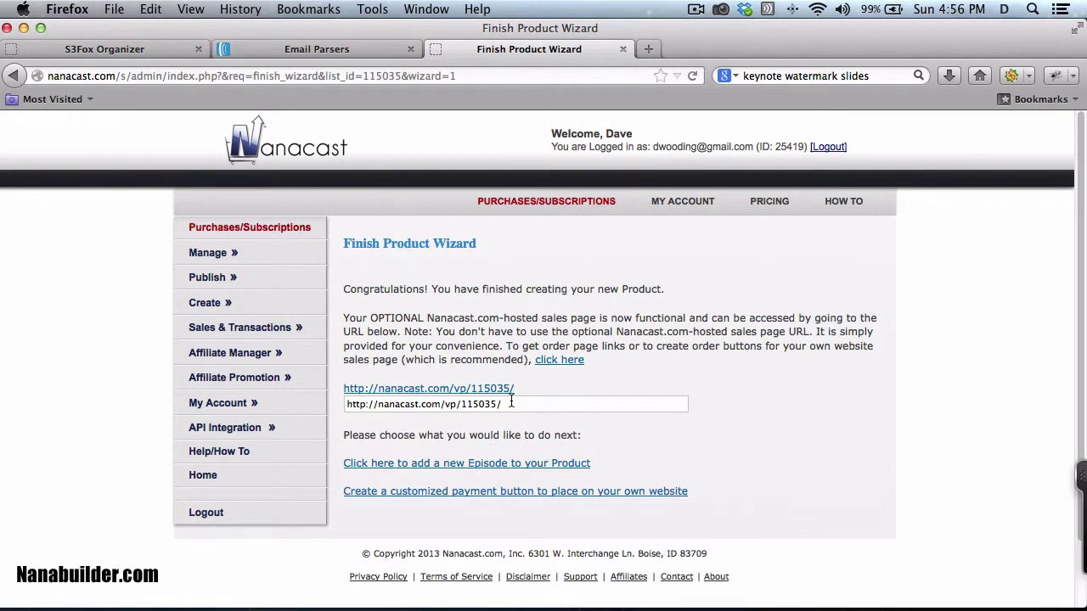
{"action": "right_click", "coordinate": [504, 395]}
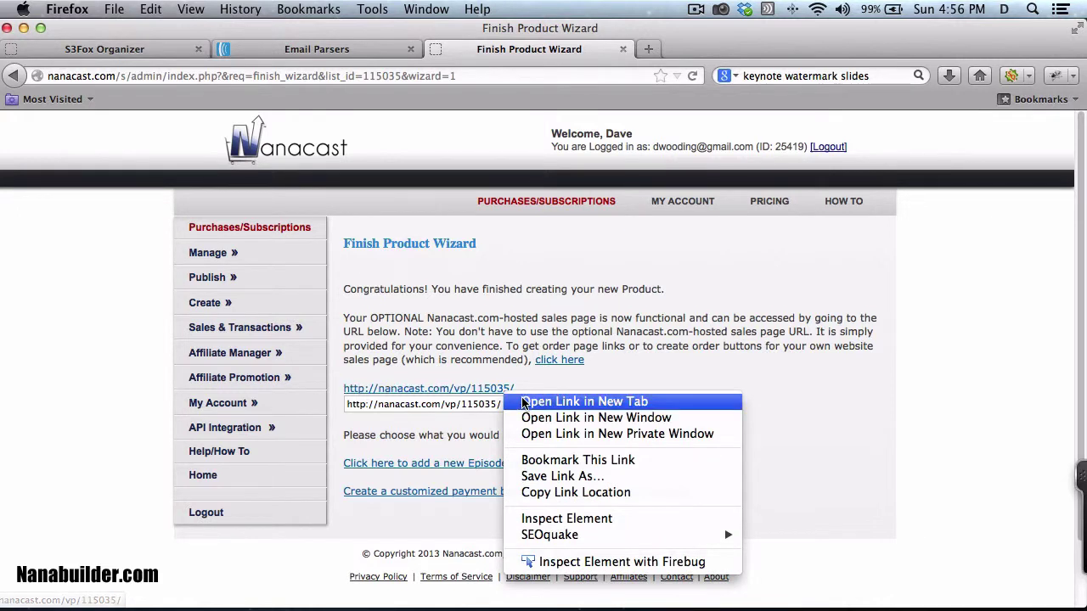
{"action": "left_click", "coordinate": [523, 400]}
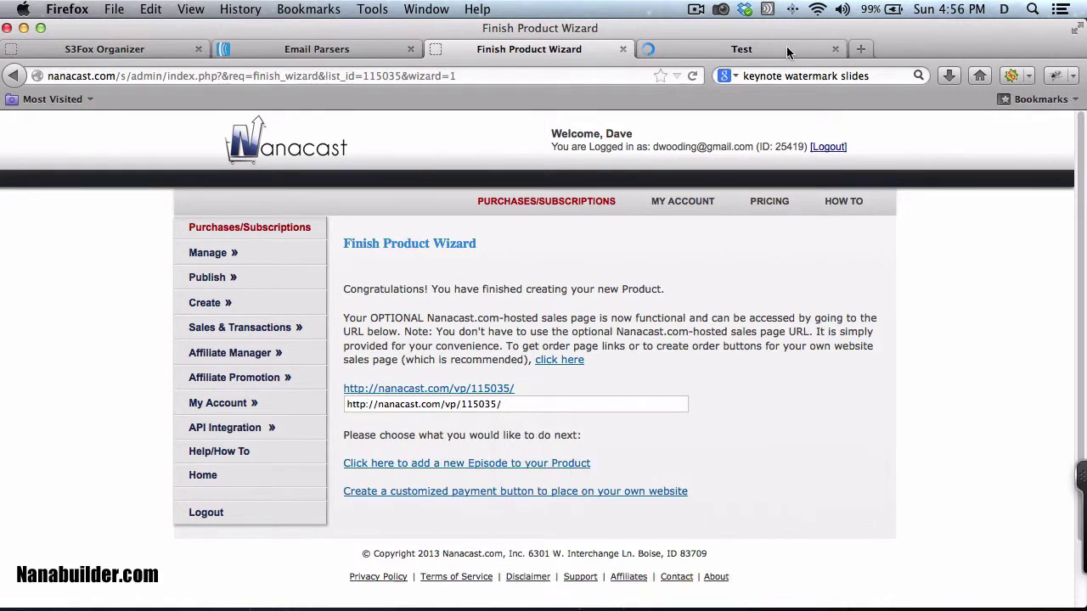
{"action": "left_click", "coordinate": [787, 47]}
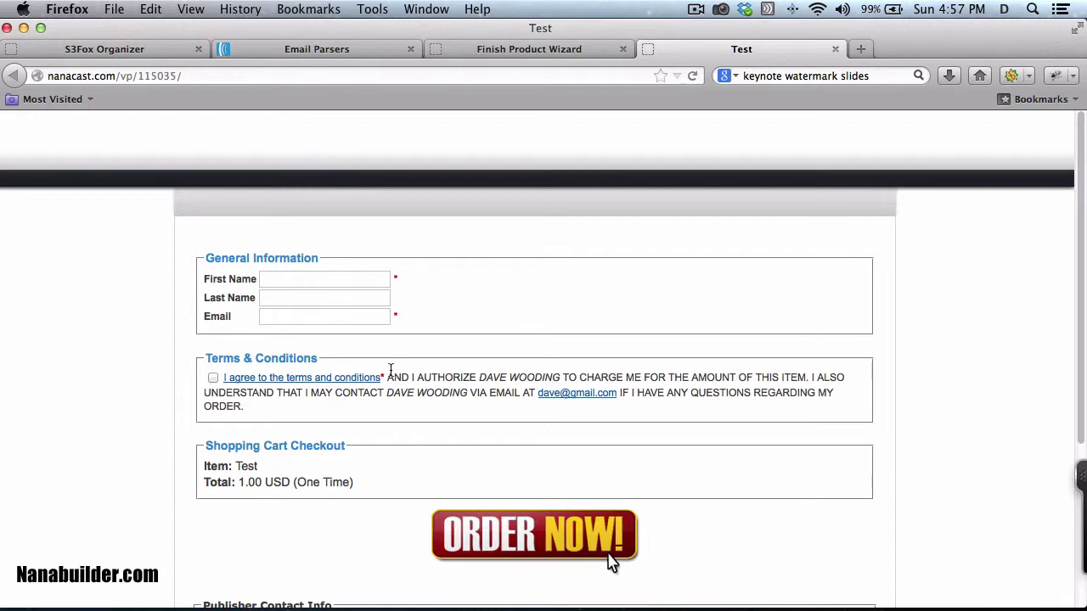
Step: Enter the buyer's first name, last name and e-mail, accept the terms, and order Test via PayPal
{"action": "left_click", "coordinate": [294, 278]}
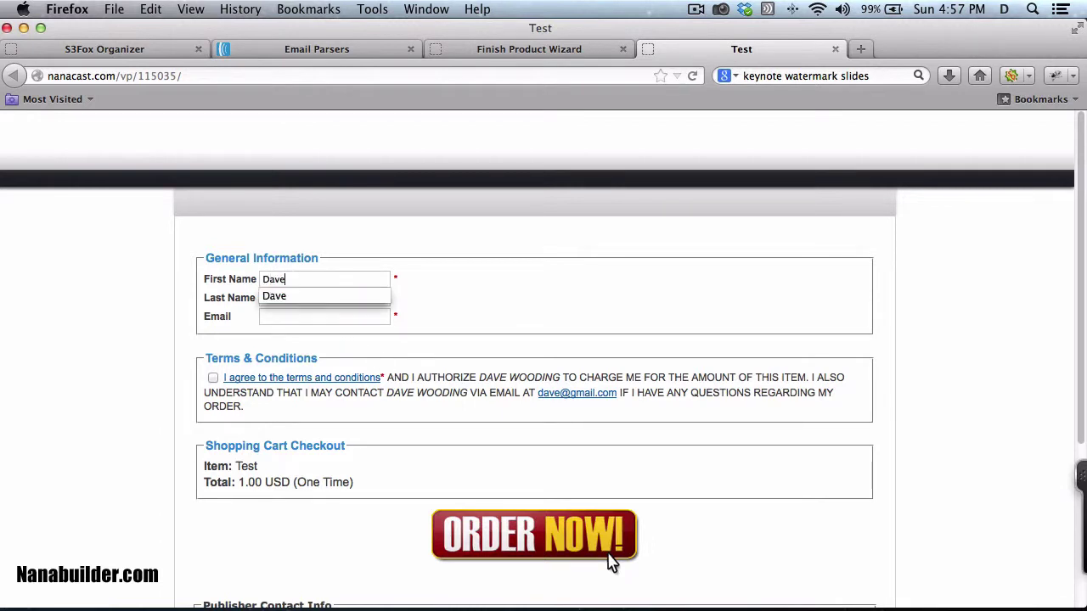
{"action": "key", "text": "Tab"}
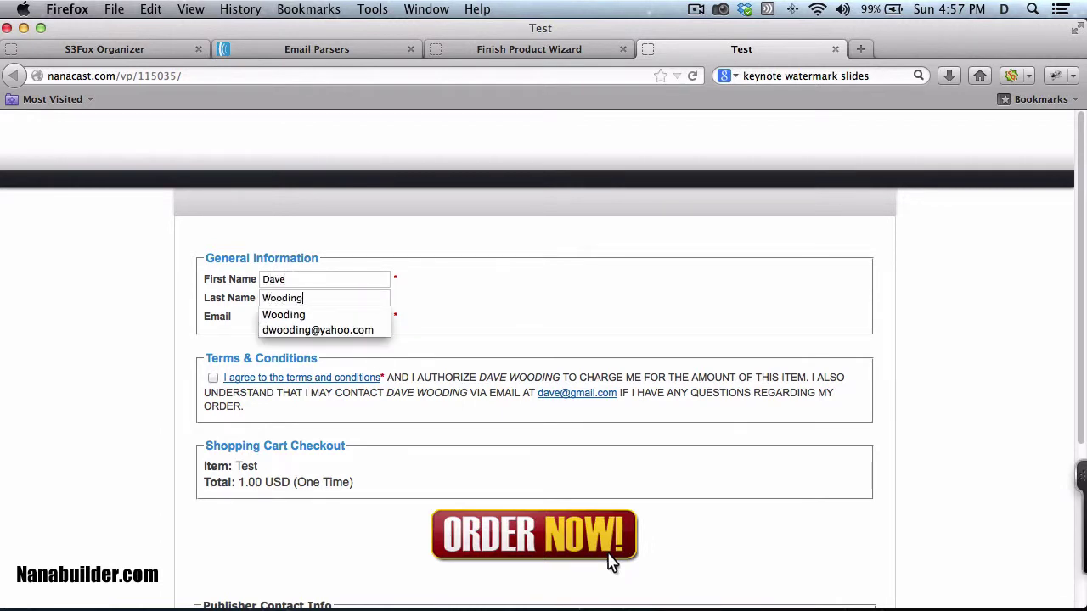
{"action": "key", "text": "Tab"}
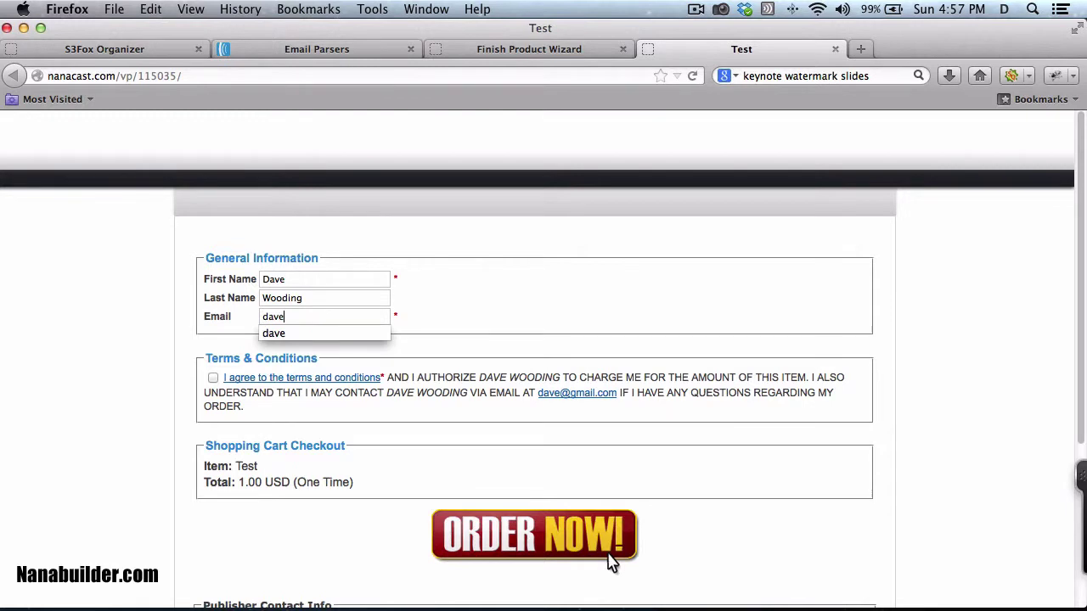
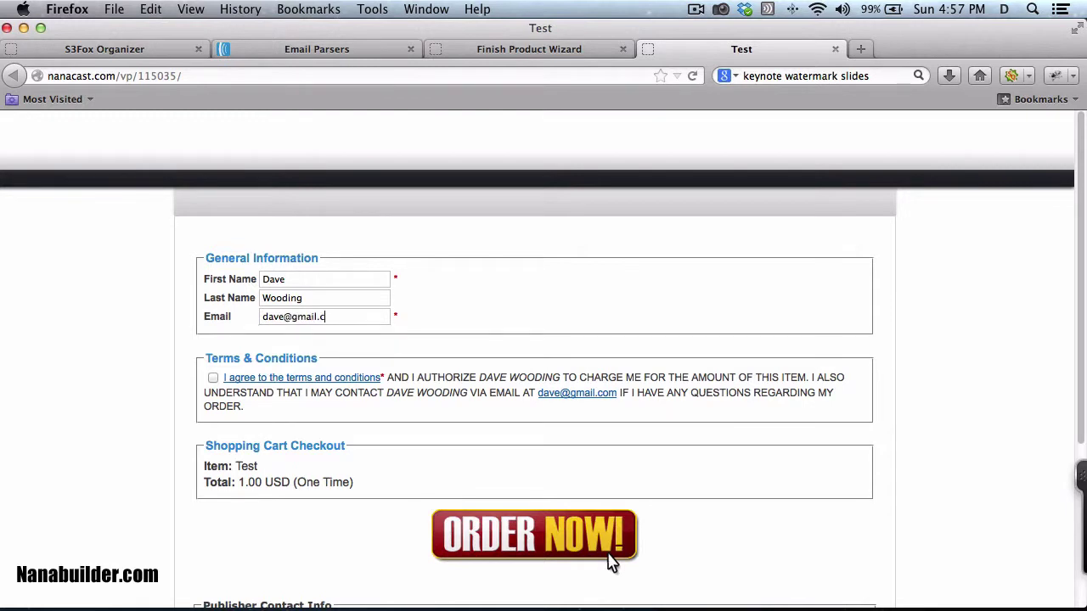
{"action": "left_click", "coordinate": [213, 377]}
{"action": "left_click", "coordinate": [553, 548]}
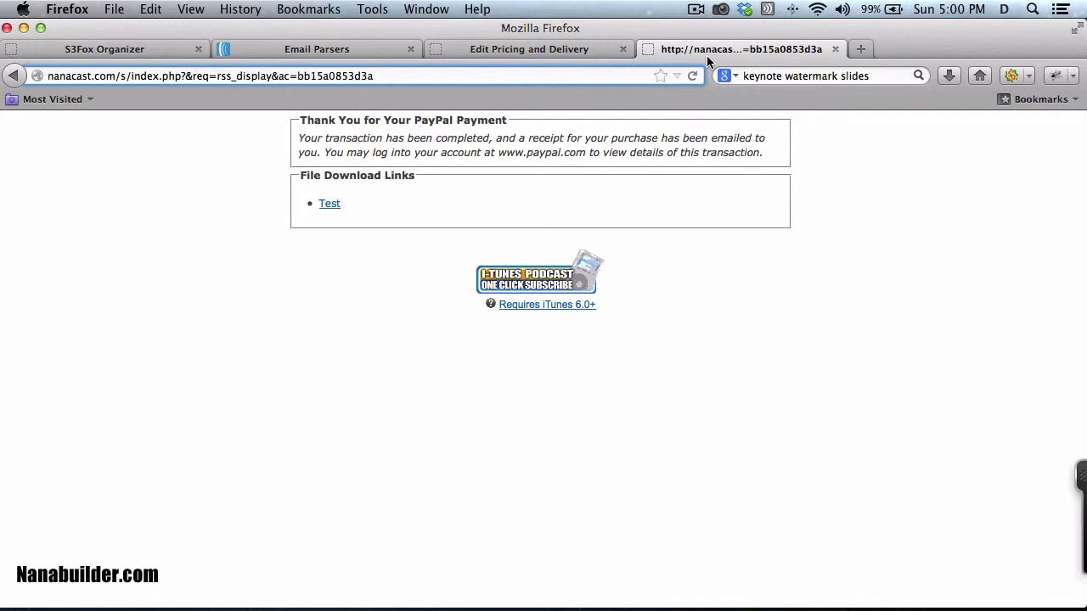
Step: Open the Test download as infrastructure.pdf from S3 and copy its signed, expiring address
{"action": "left_click", "coordinate": [331, 206]}
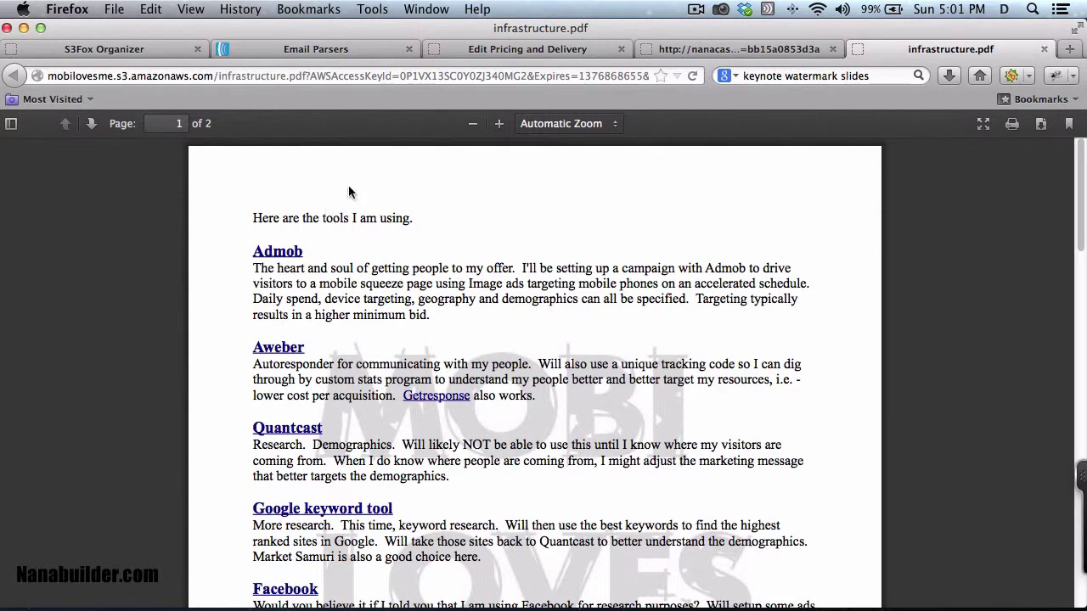
{"action": "left_click", "coordinate": [313, 76]}
{"action": "right_click", "coordinate": [315, 79]}
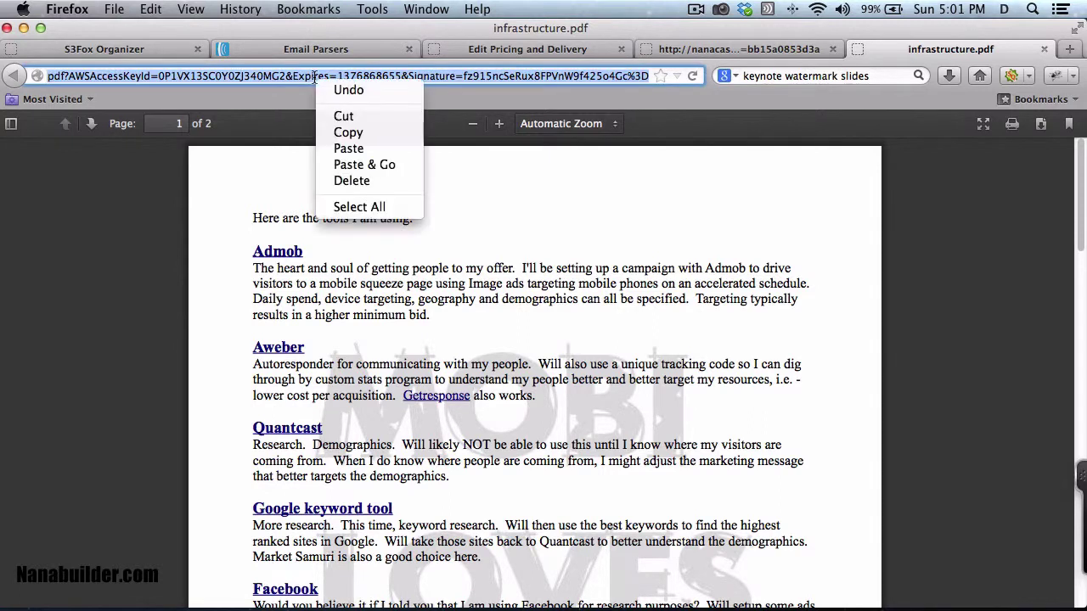
{"action": "left_click", "coordinate": [335, 132]}
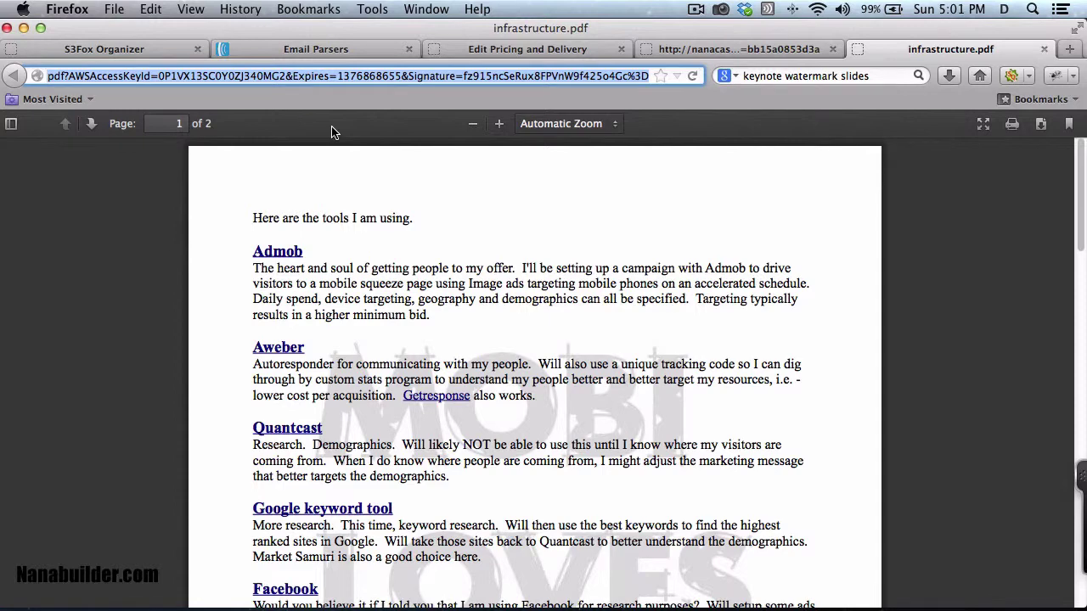
Step: Paste the copied infrastructure.pdf link into Safari's address bar, getting an AccessDenied page
{"action": "key", "text": "super+Tab"}
{"action": "left_click", "coordinate": [218, 49]}
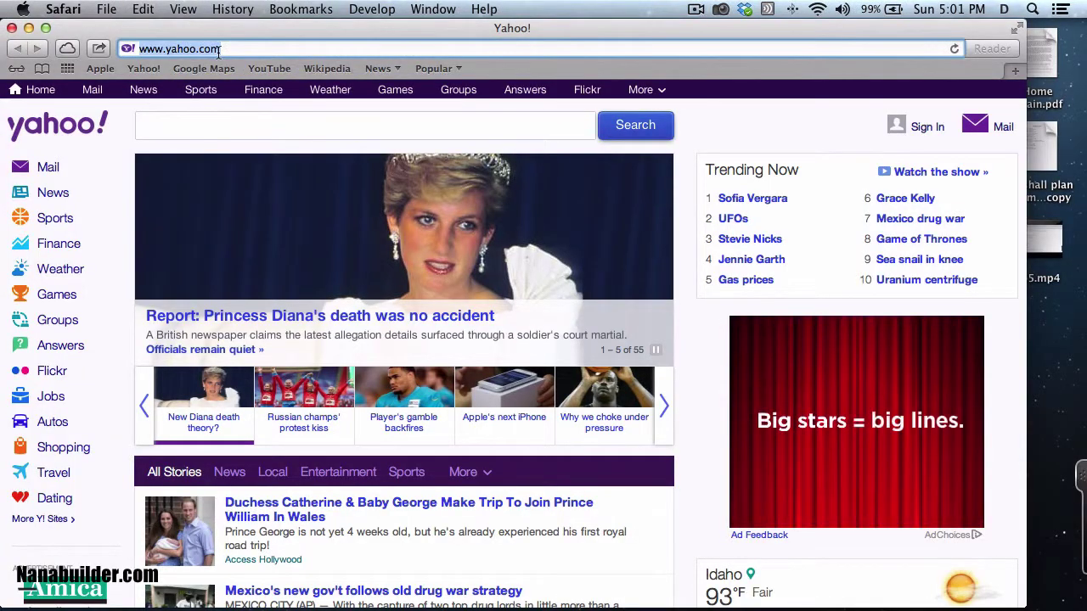
{"action": "key", "text": "super+v"}
{"action": "key", "text": "Return"}
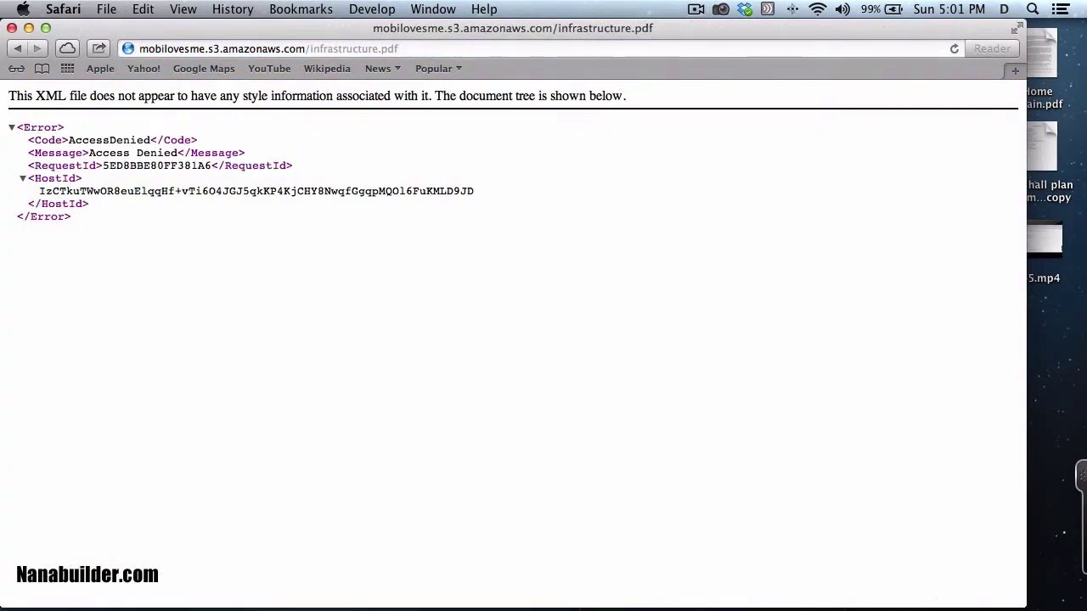